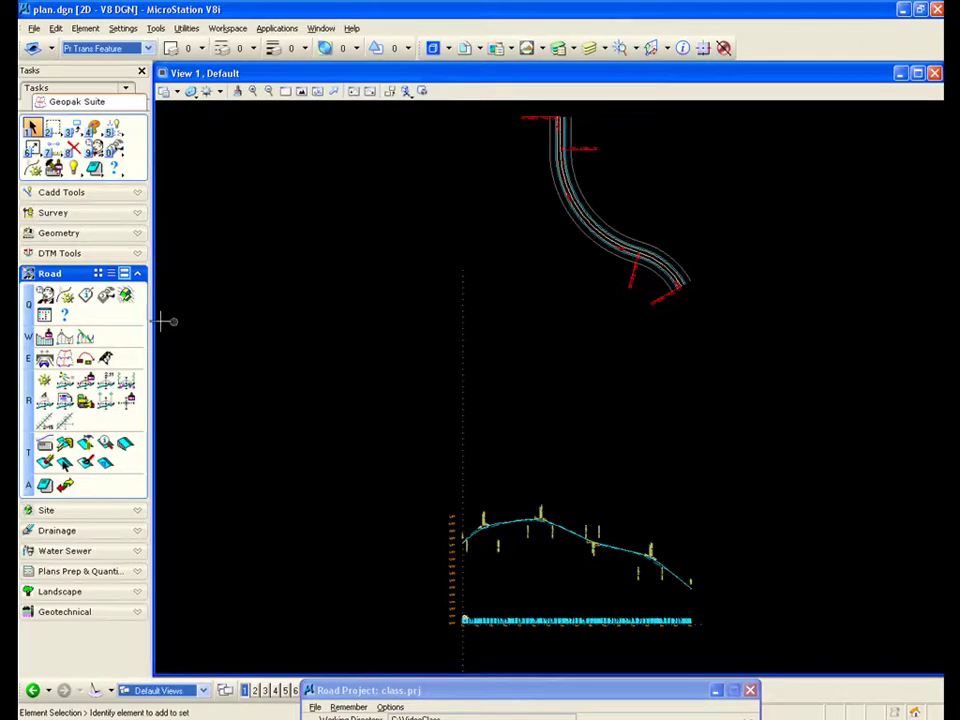
Open the class.prj road project's working alignment definition and arrange the dialogs over the plan drawing
click(44, 296)
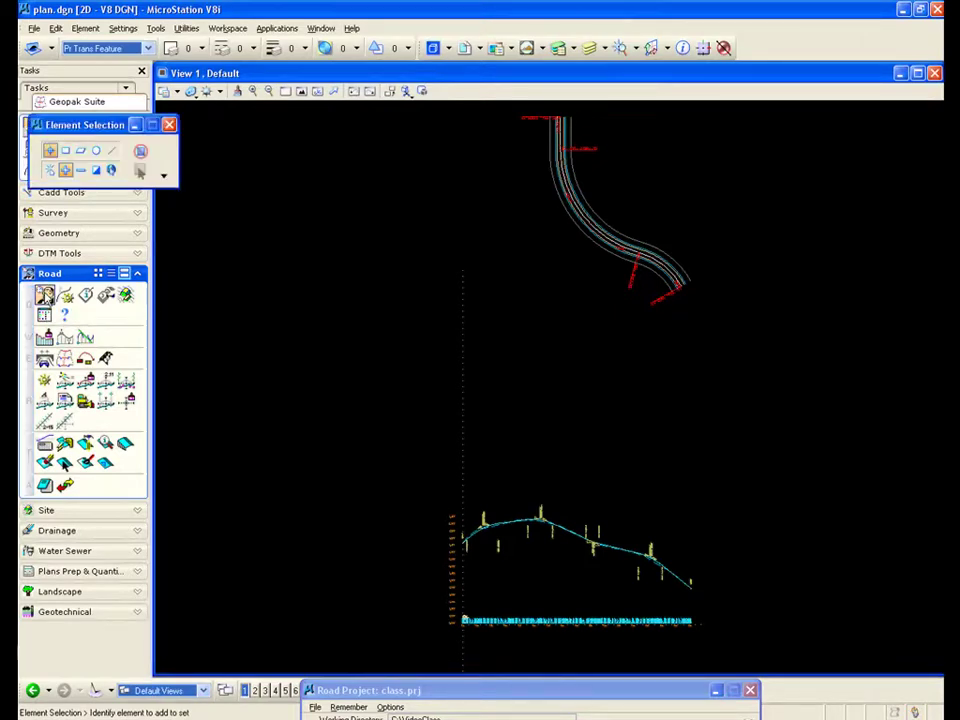
drag(525, 691, 516, 185)
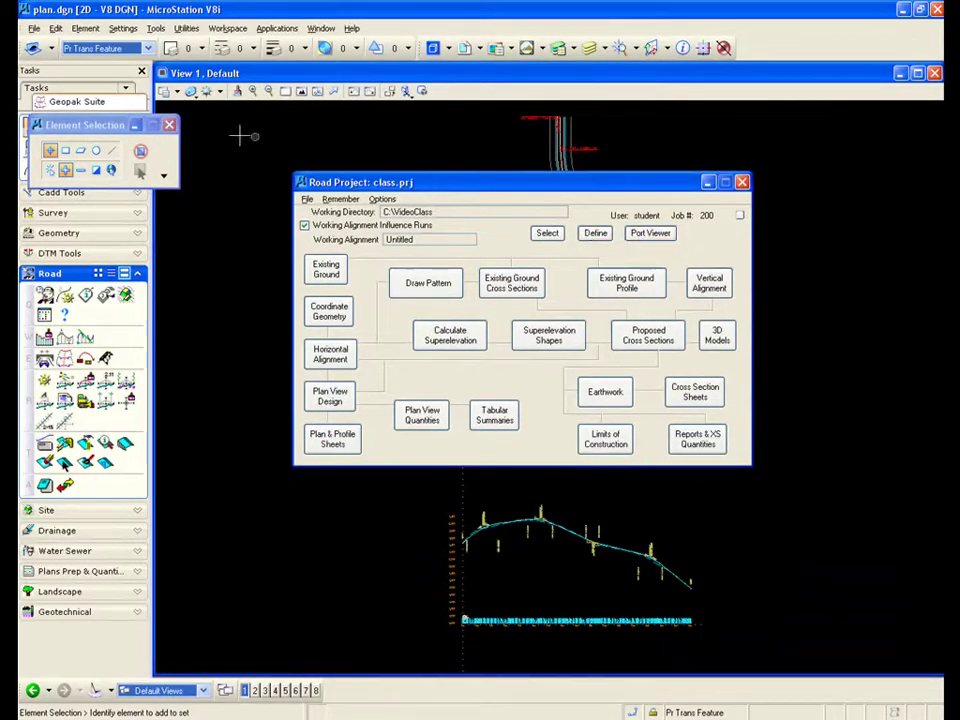
click(170, 125)
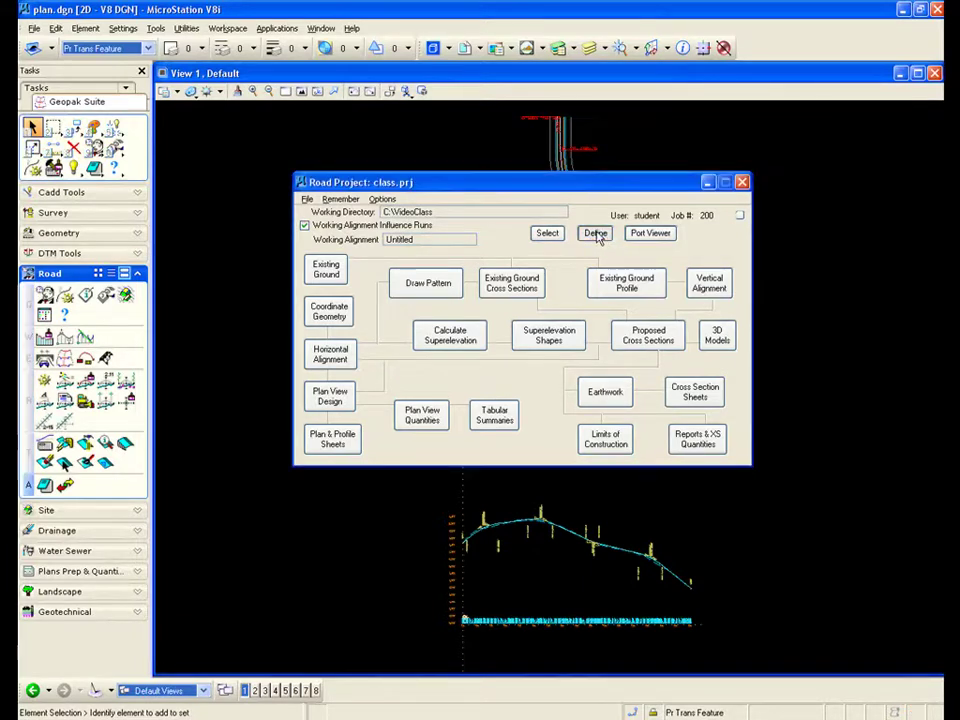
click(598, 233)
drag(533, 200, 568, 247)
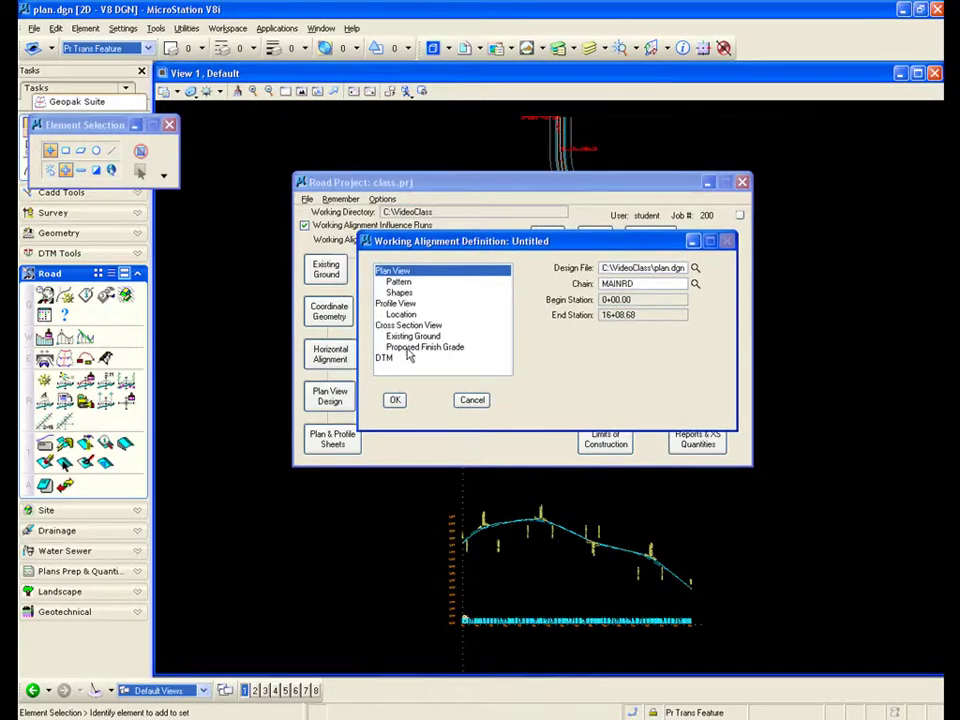
click(169, 124)
drag(473, 236, 463, 176)
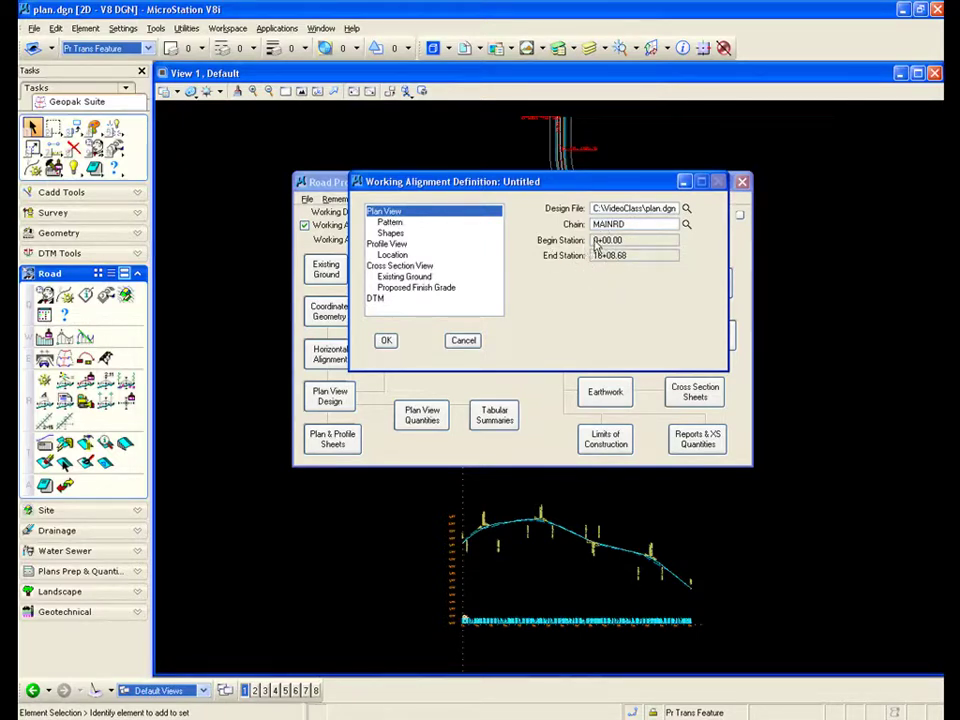
Review the working alignment's pattern, shapes, profile view, location, cross section view and existing ground settings
click(391, 222)
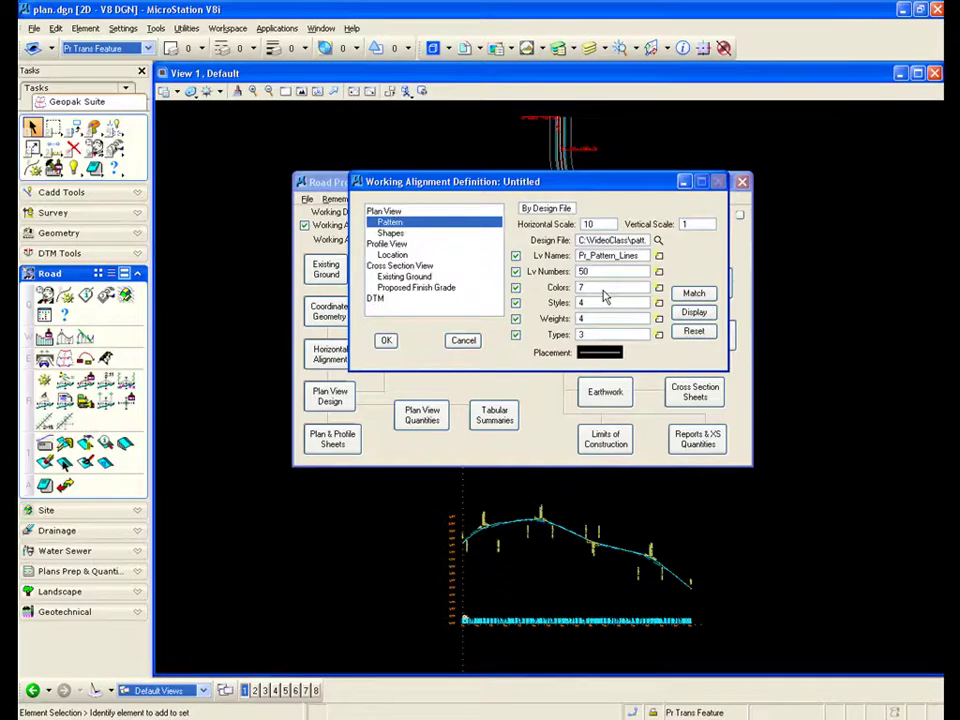
click(395, 232)
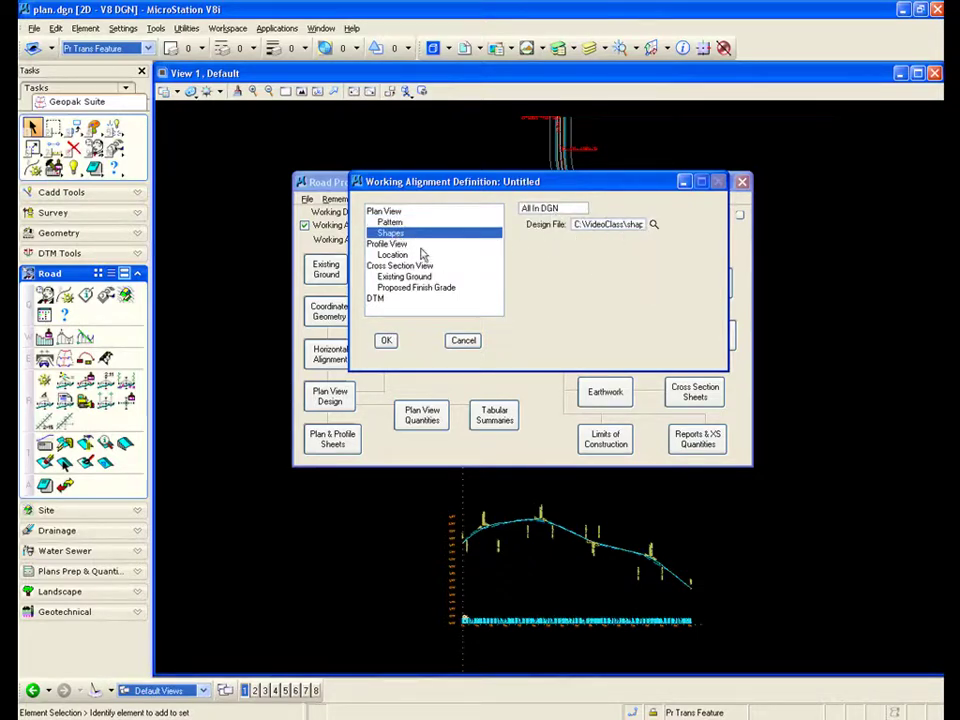
click(388, 245)
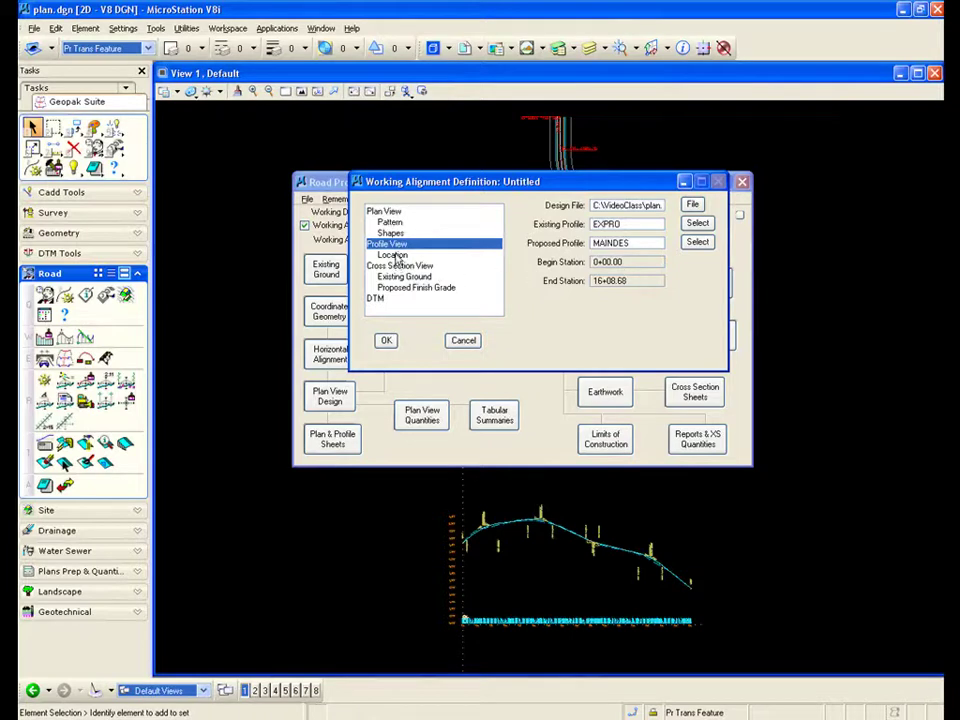
click(440, 255)
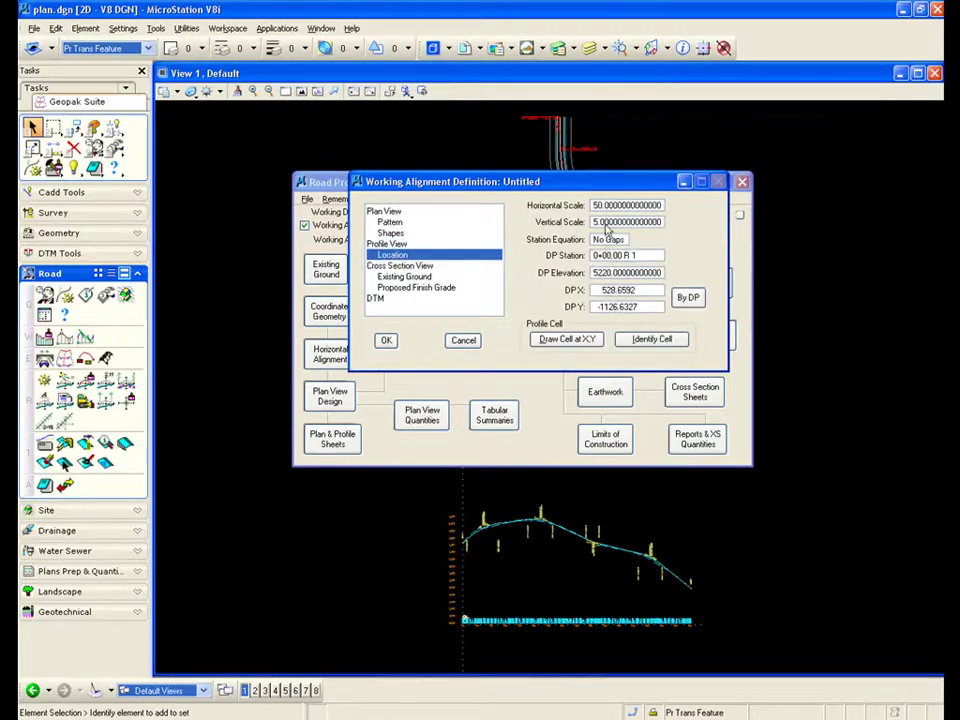
click(645, 341)
click(410, 266)
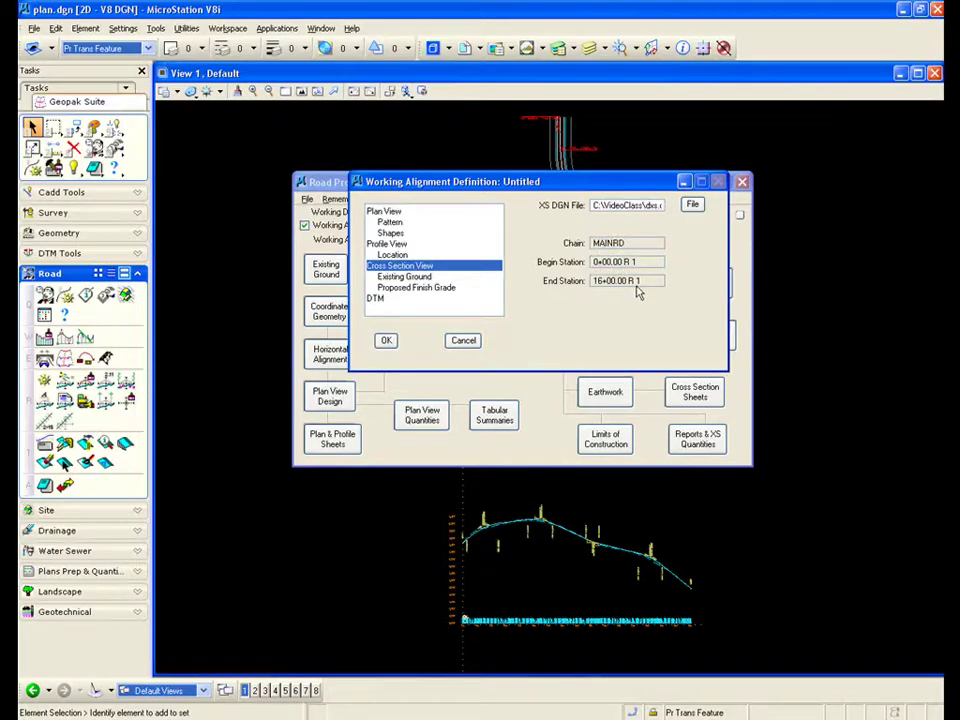
click(422, 277)
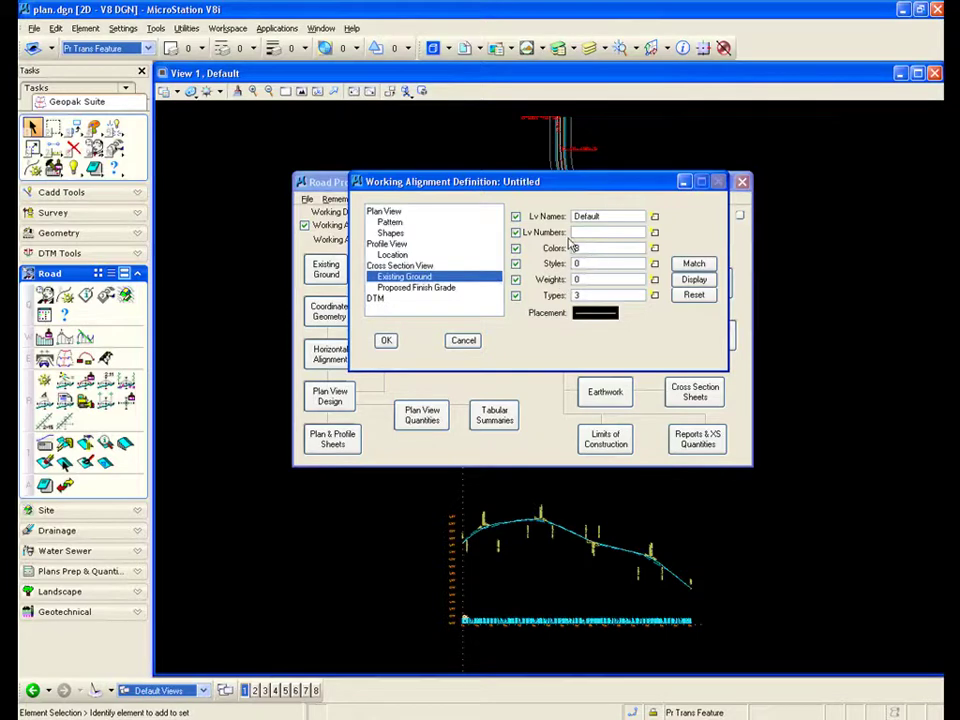
Open dxs.dgn and bring one cross section into close view, clear of the project dialogs
click(34, 28)
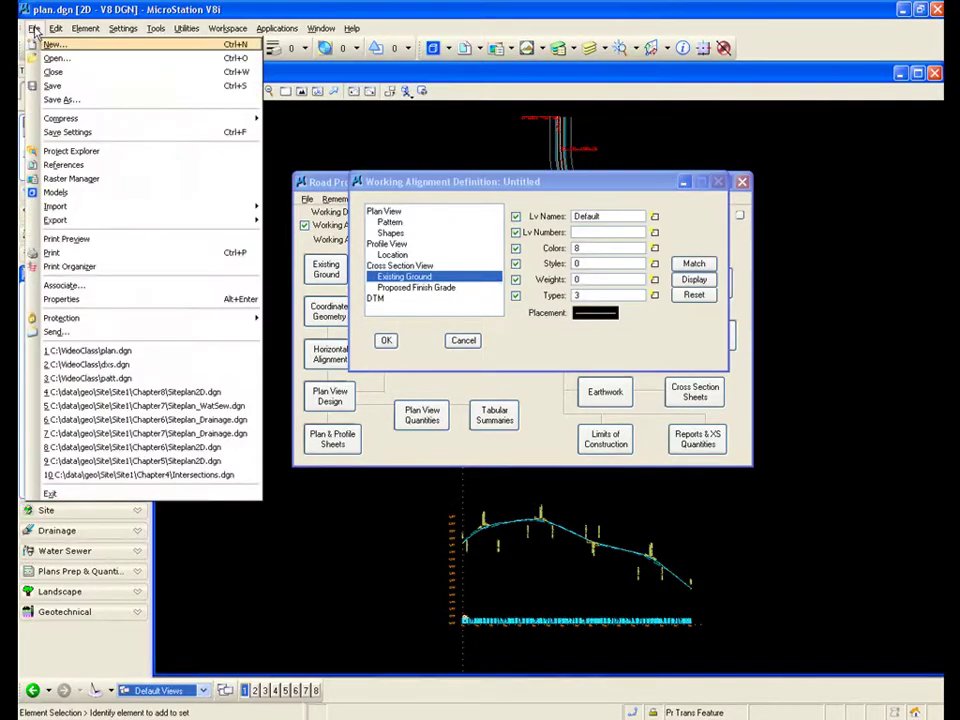
click(90, 364)
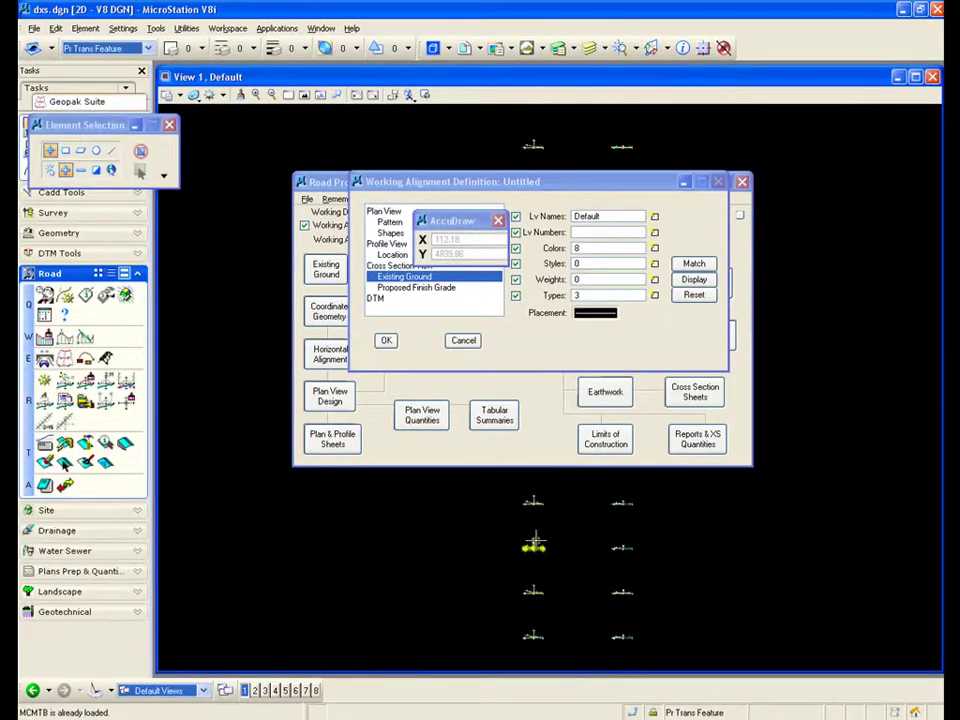
scroll(533, 530, up, 6)
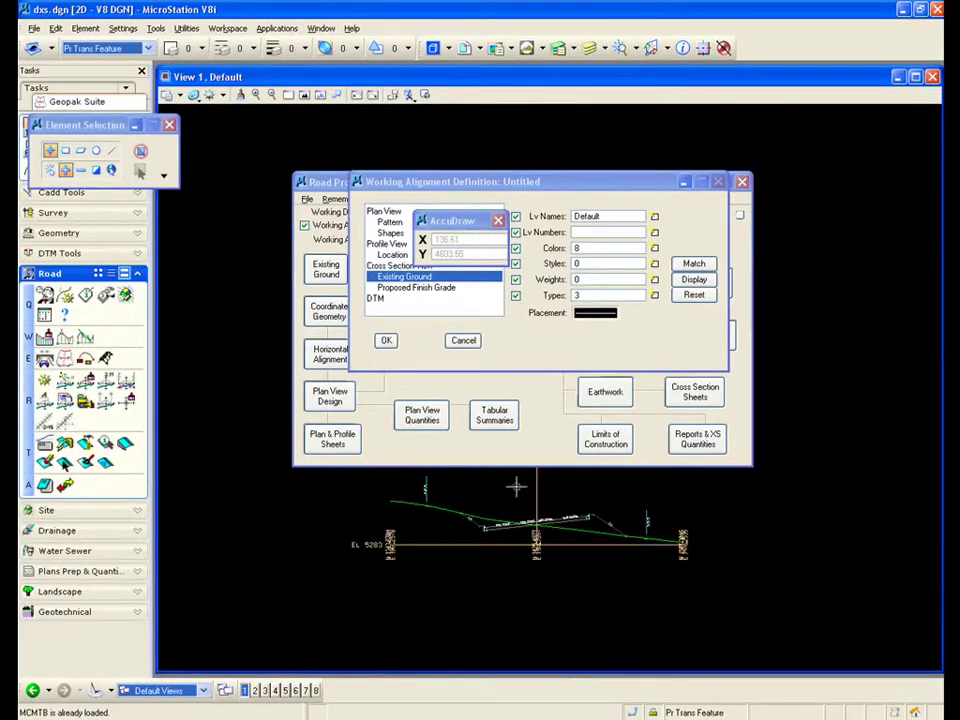
scroll(516, 486, up, 2)
drag(330, 181, 400, 686)
drag(510, 181, 523, 132)
scroll(424, 512, up, 5)
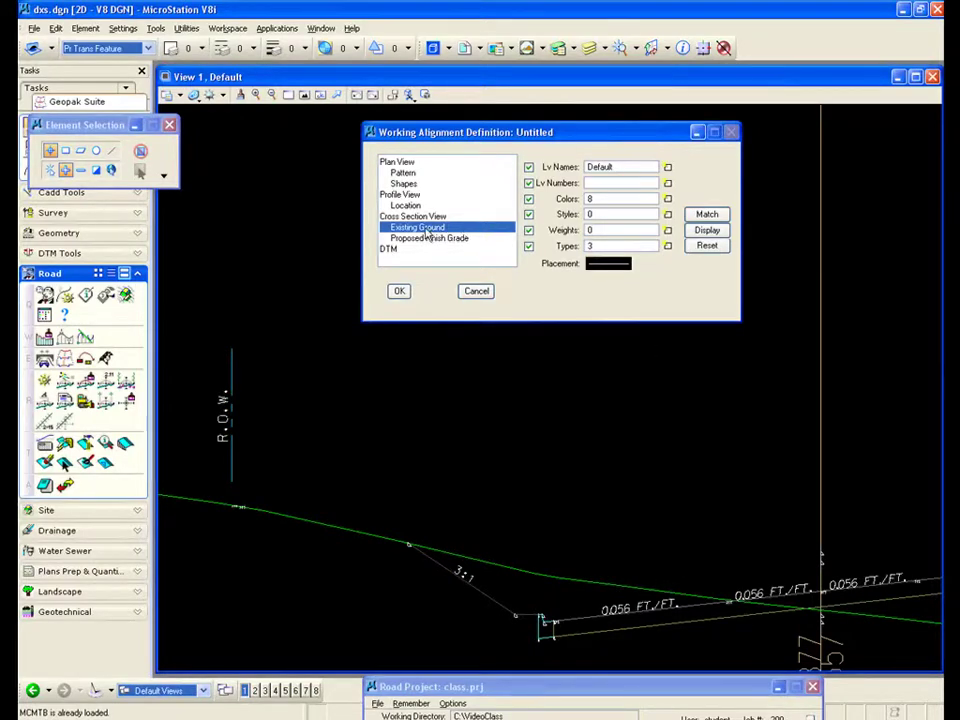
Reset the Existing Ground search criteria and match them to the green ground line in the cross section
click(707, 245)
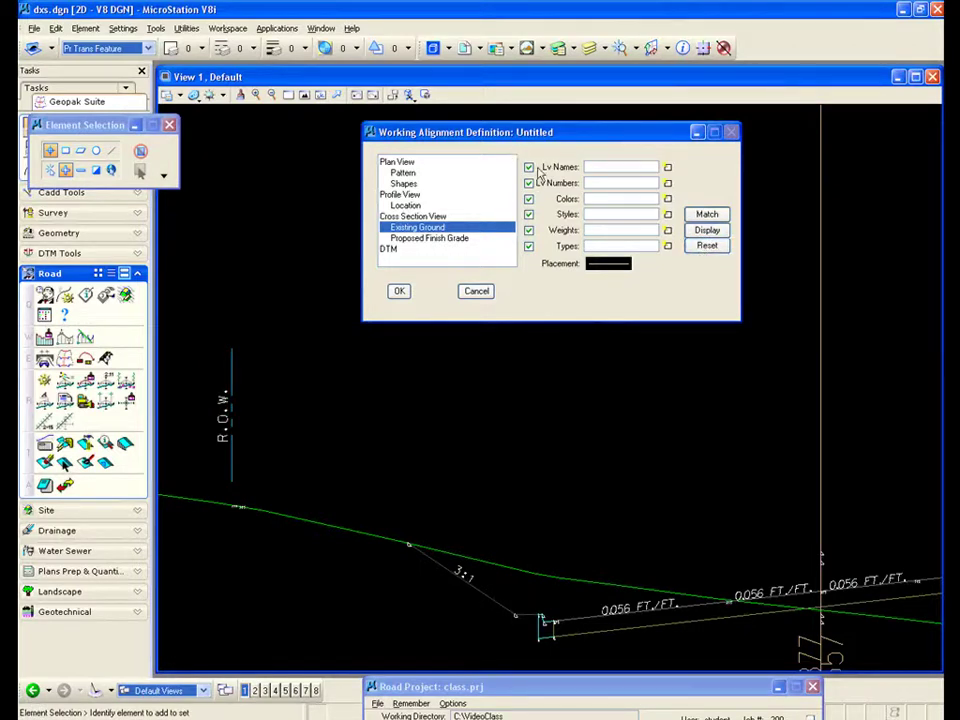
click(707, 214)
click(521, 571)
click(535, 445)
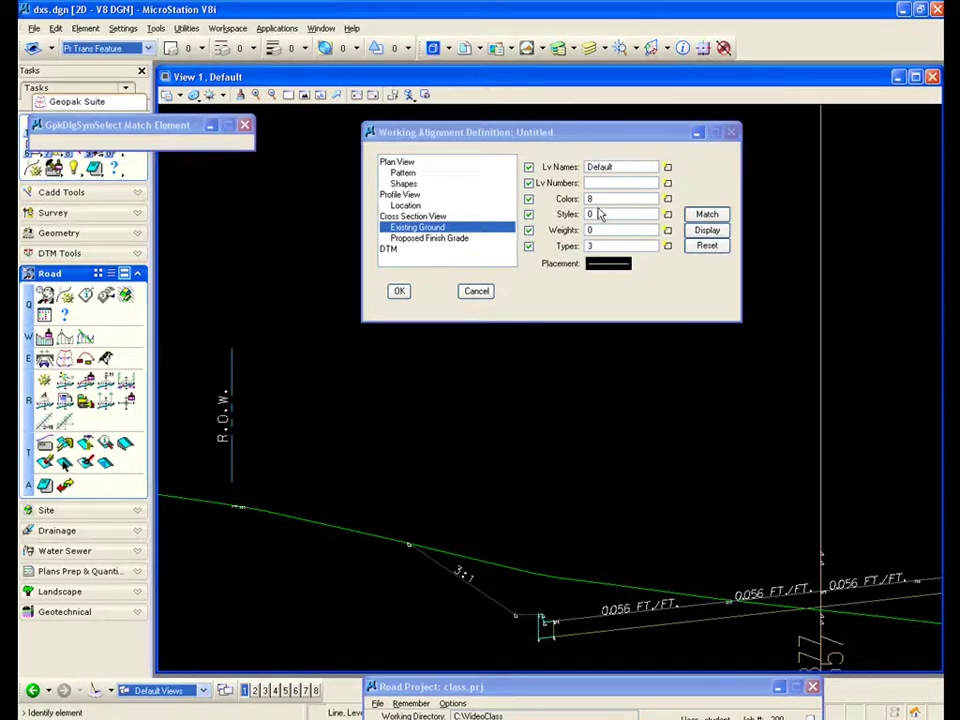
Reset the Proposed Finish Grade search criteria and match them to the side slope, curb and pavement surface lines
click(468, 240)
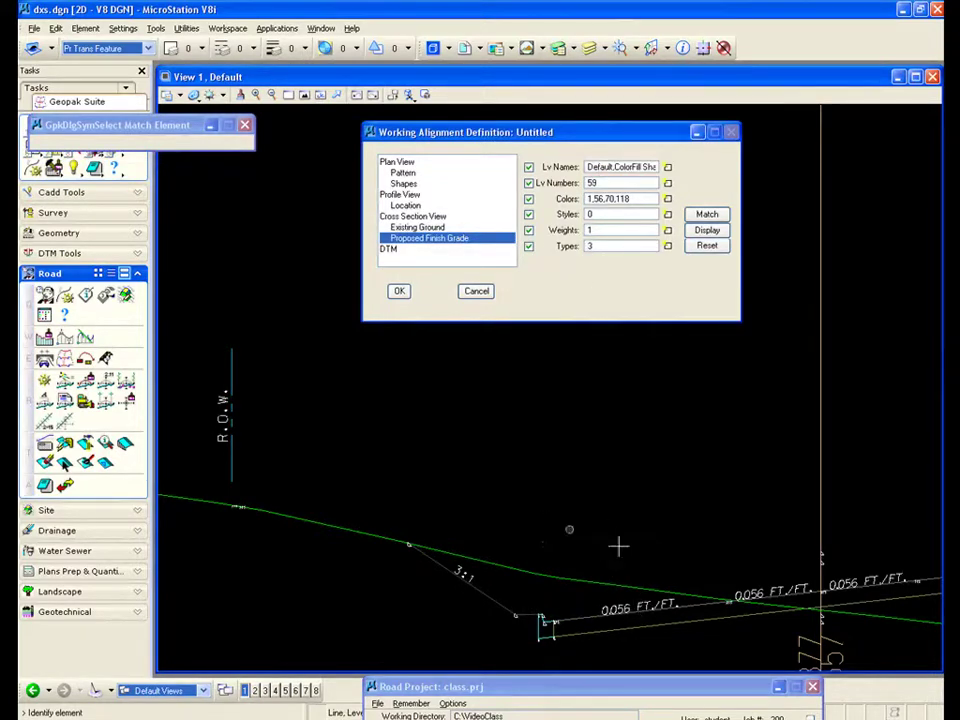
click(707, 246)
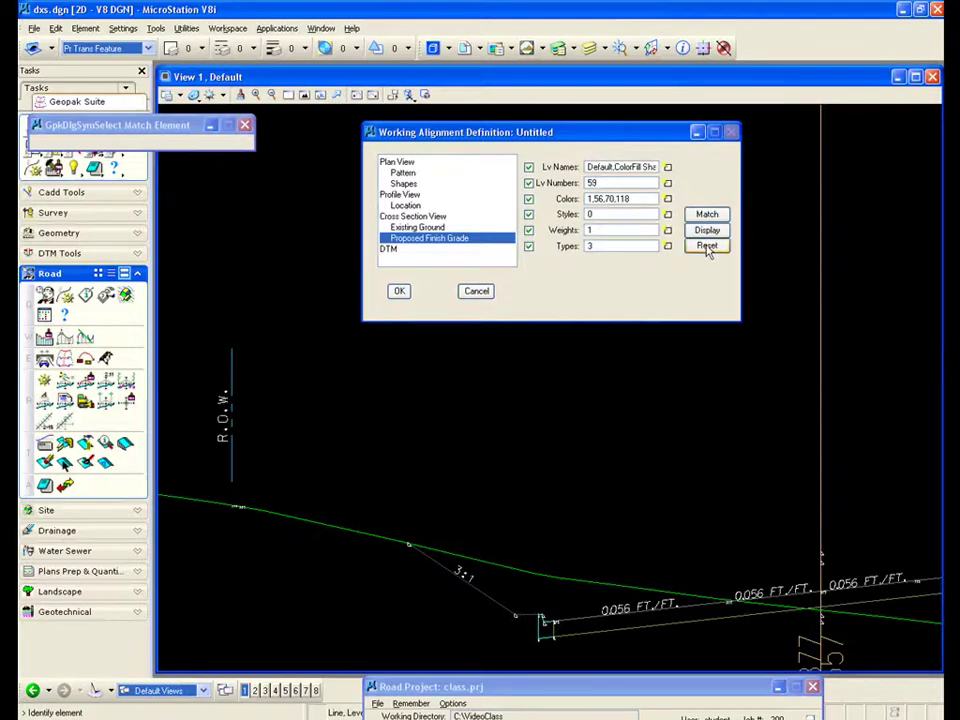
click(707, 214)
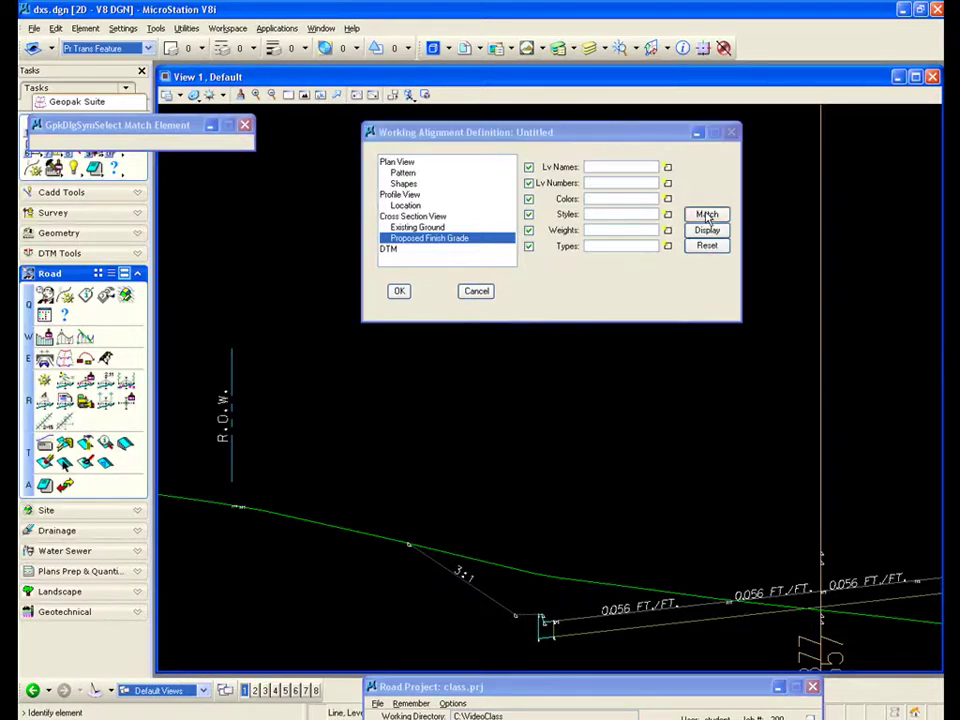
click(530, 609)
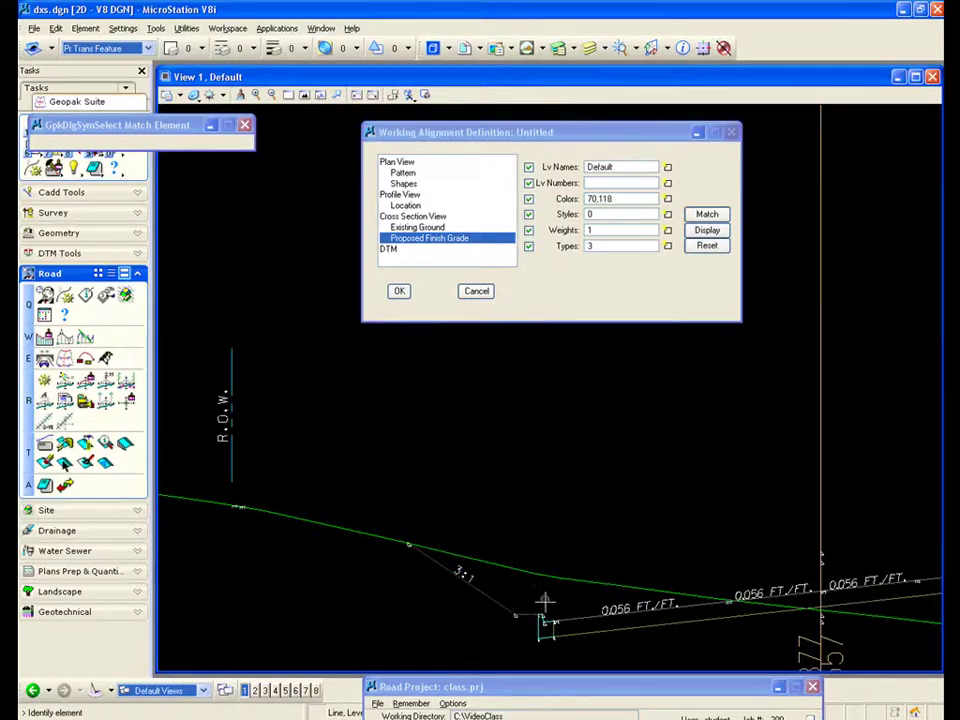
click(562, 619)
click(585, 486)
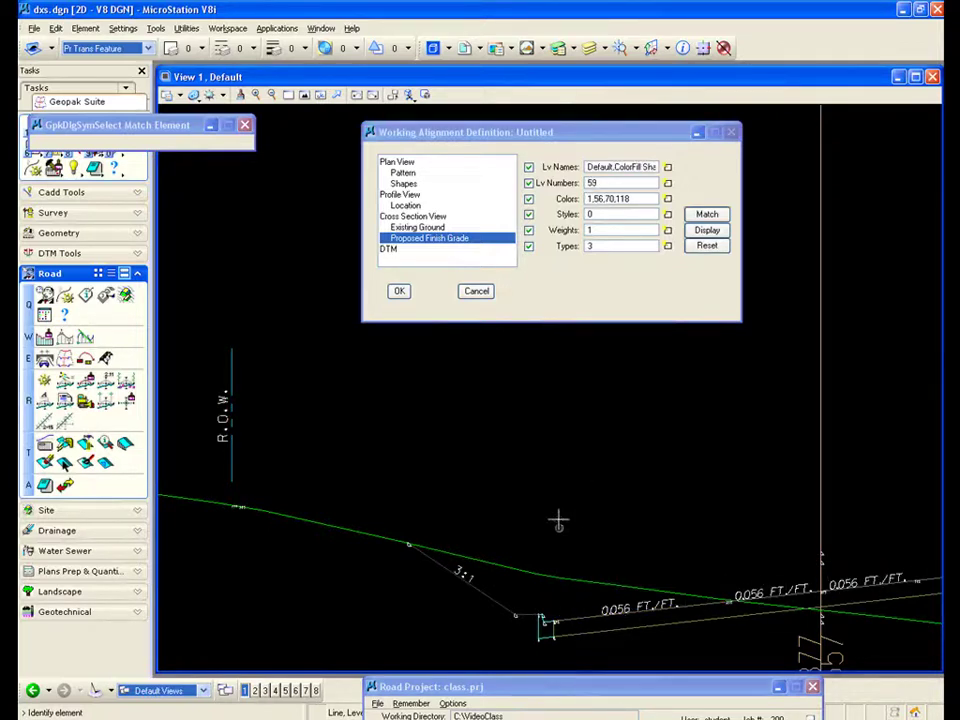
Highlight the elements meeting the Proposed Finish Grade criteria, inspect them in the cross section, and turn the highlighting off
click(707, 231)
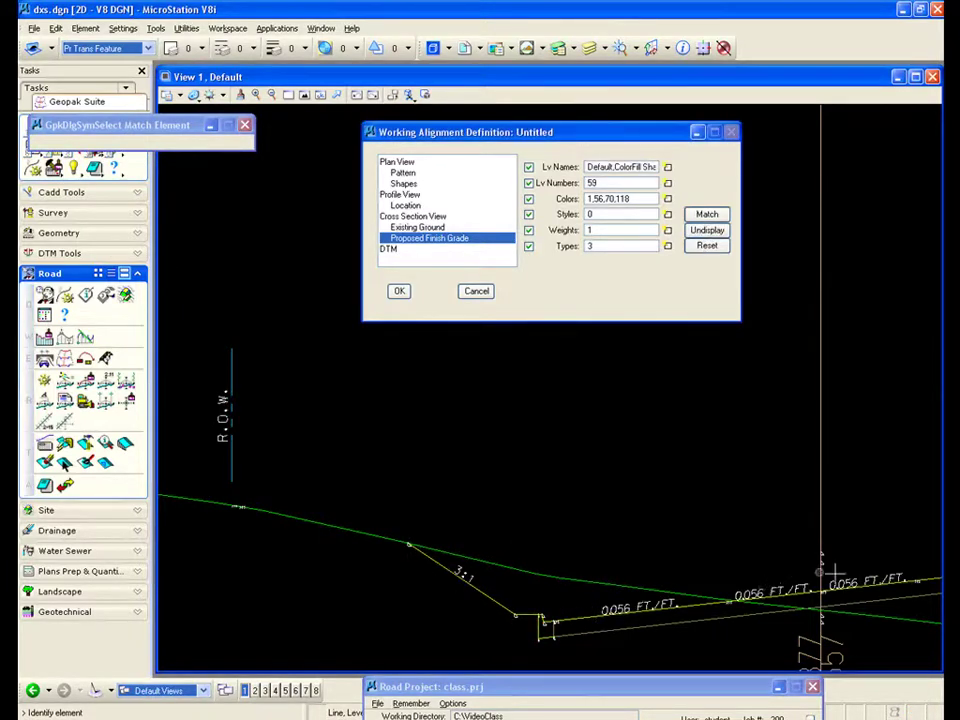
scroll(680, 428, down, 4)
scroll(902, 565, down, 2)
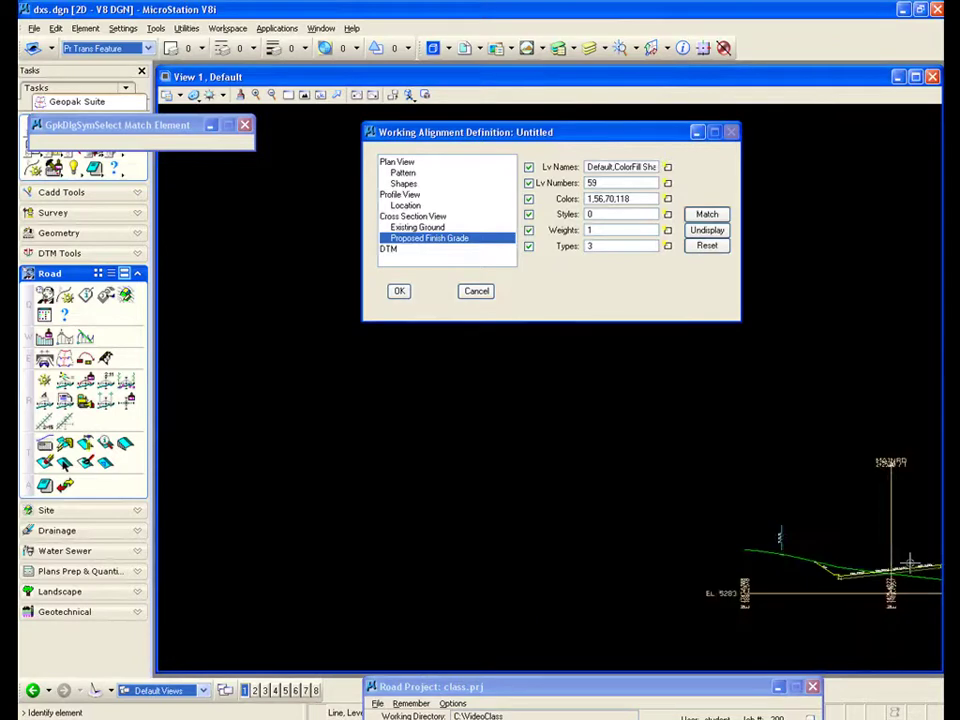
scroll(915, 560, up, 4)
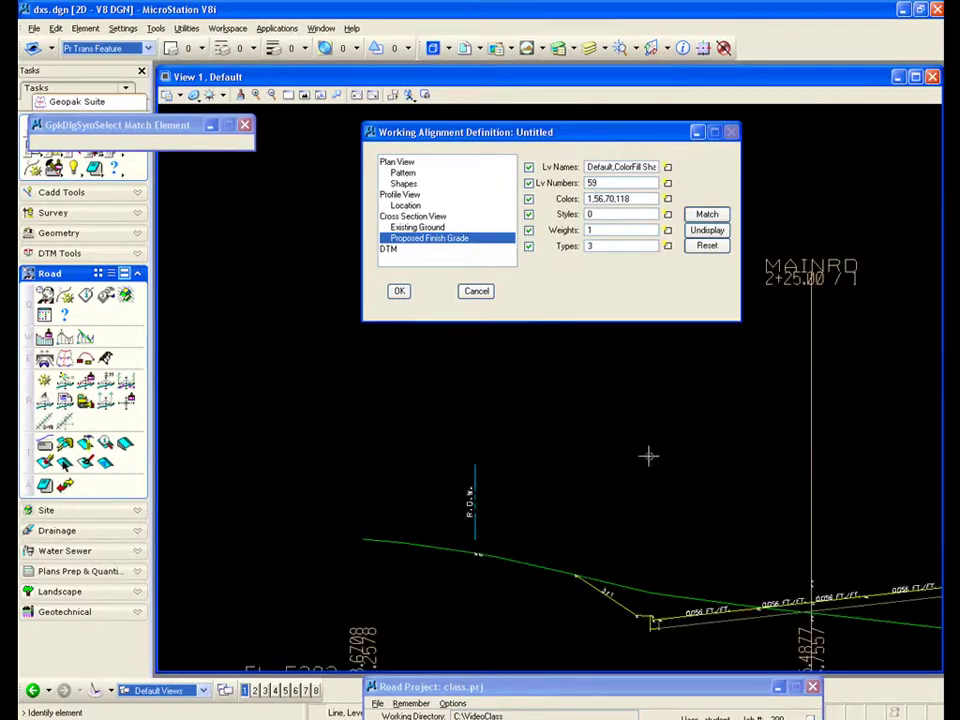
click(707, 230)
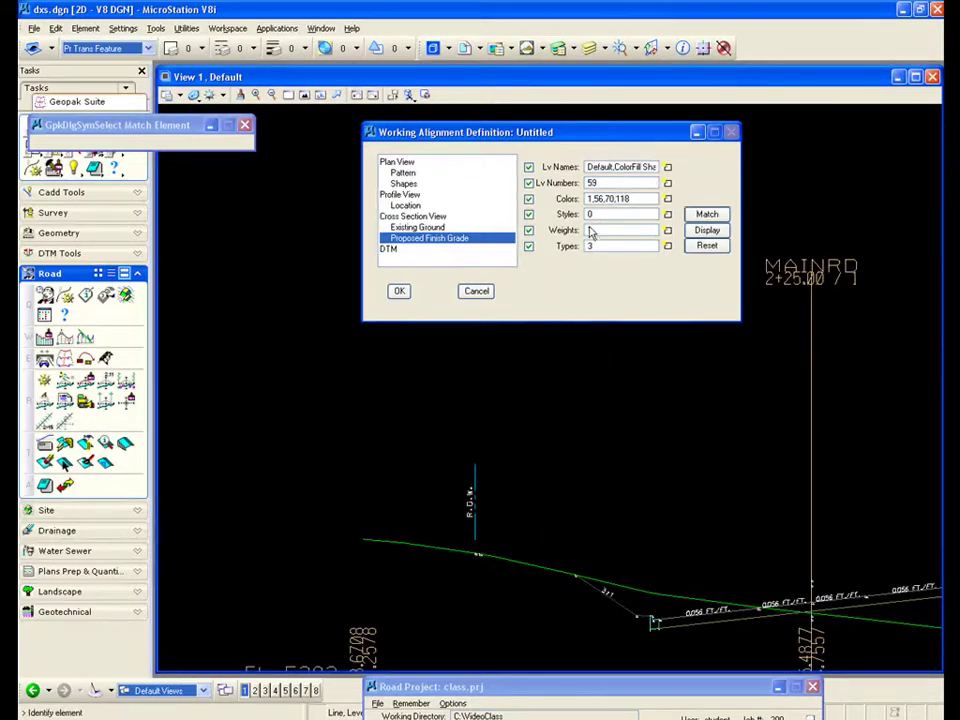
Check the DTM settings, accept the working alignment definition and bring the road project dialog back into view
click(390, 250)
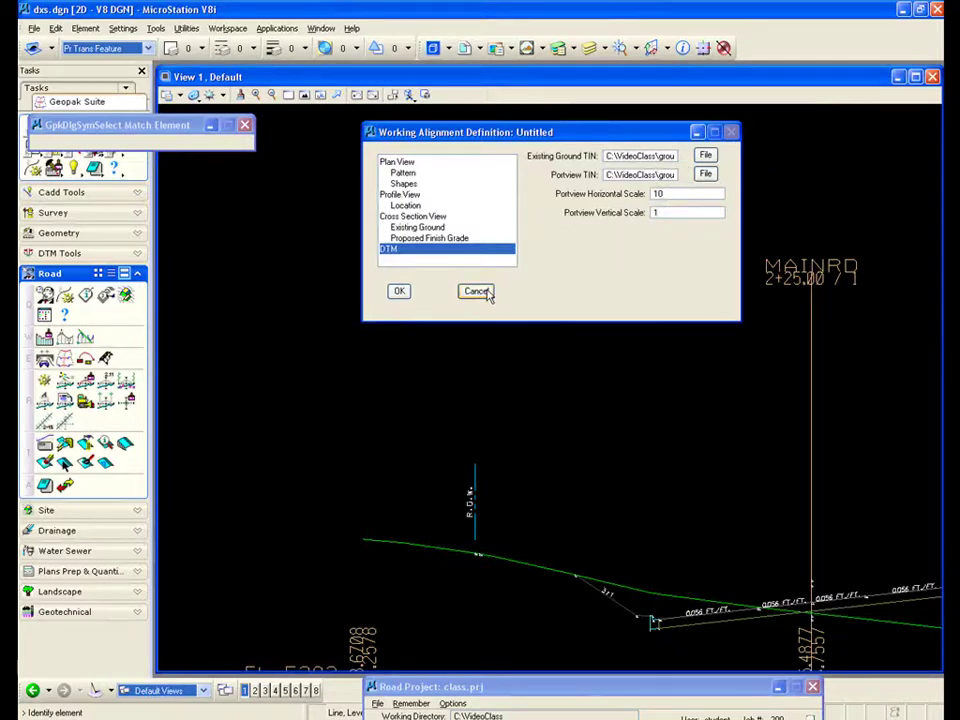
click(399, 292)
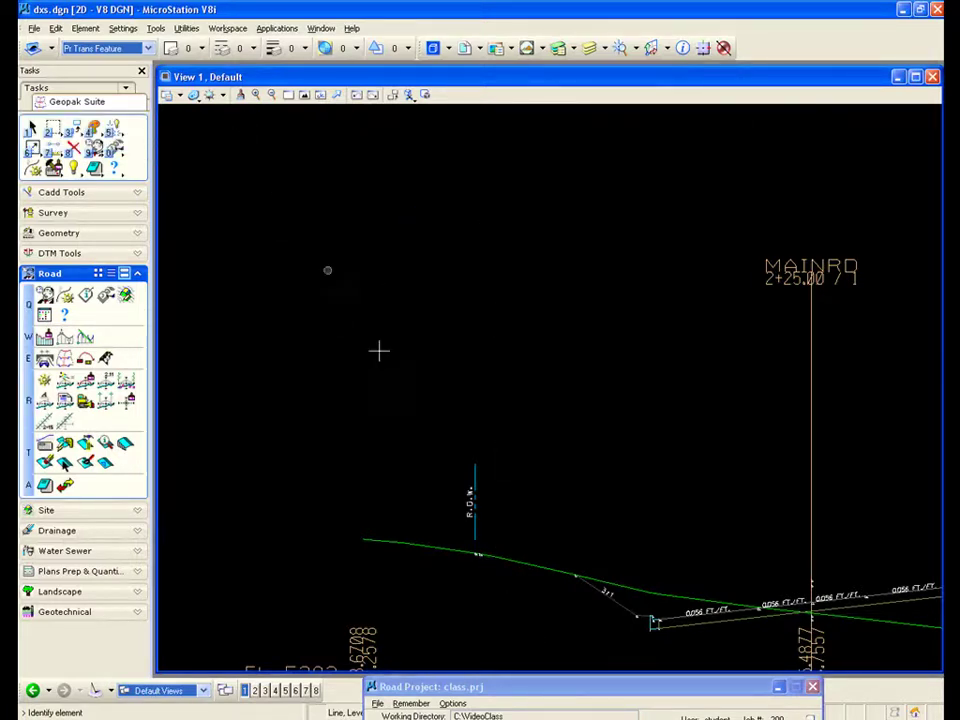
drag(528, 690, 422, 218)
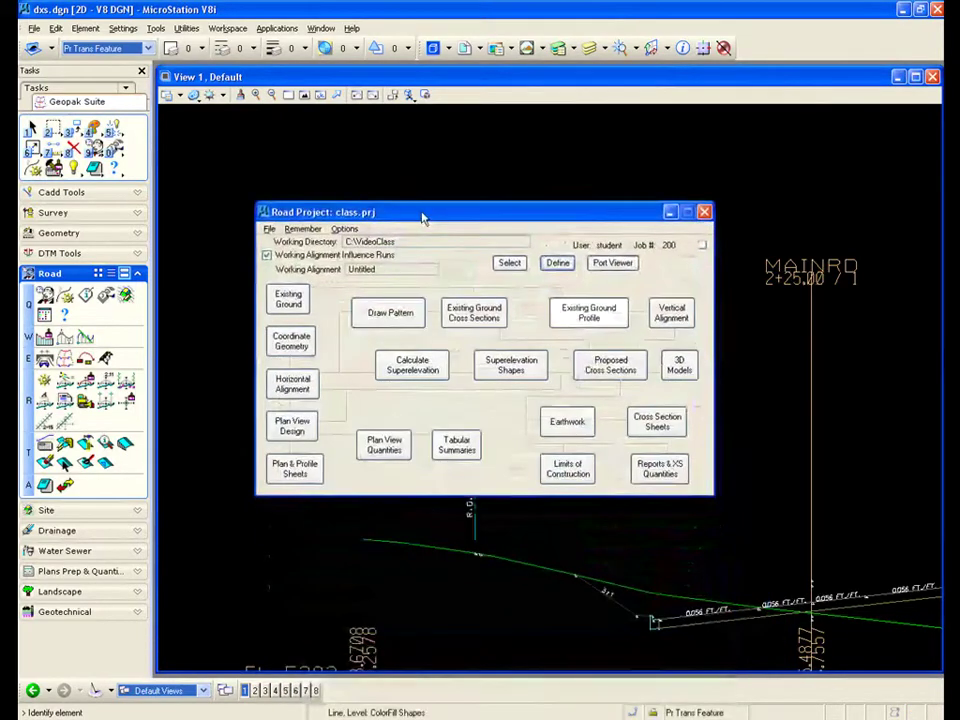
Reopen plan.dgn, close the AccuDraw window and move the road project dialog clear of the alignment
click(34, 28)
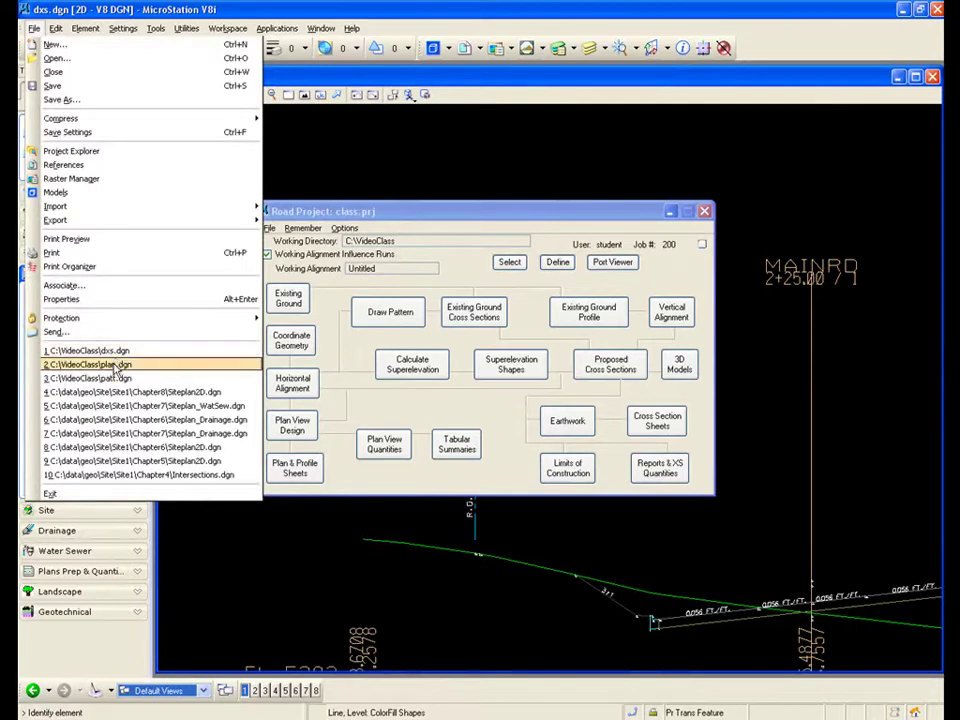
click(155, 364)
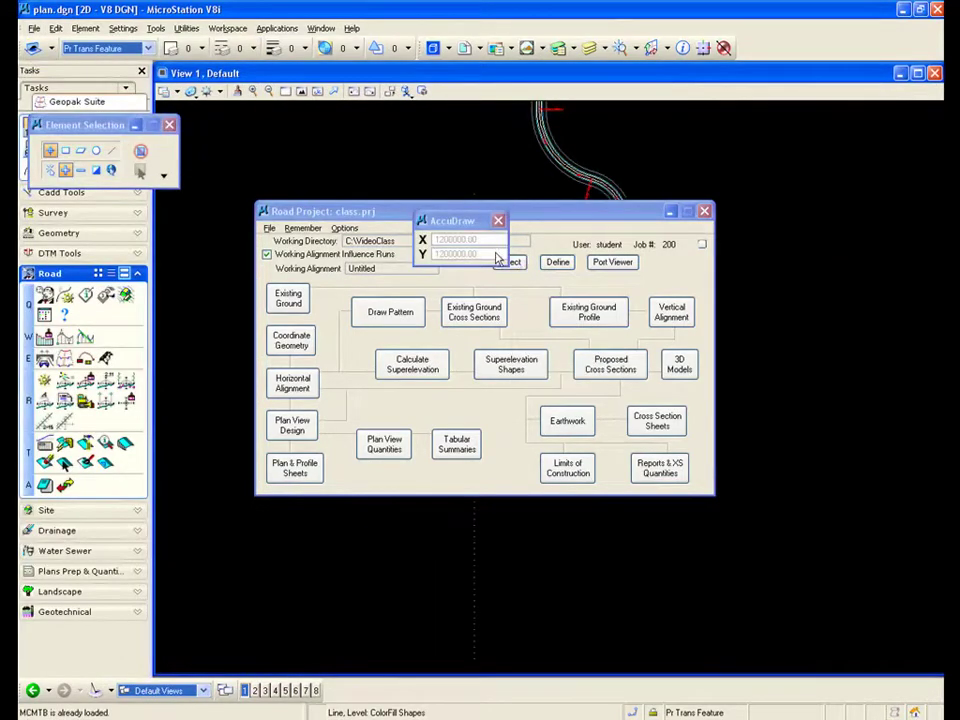
click(498, 221)
drag(520, 211, 564, 302)
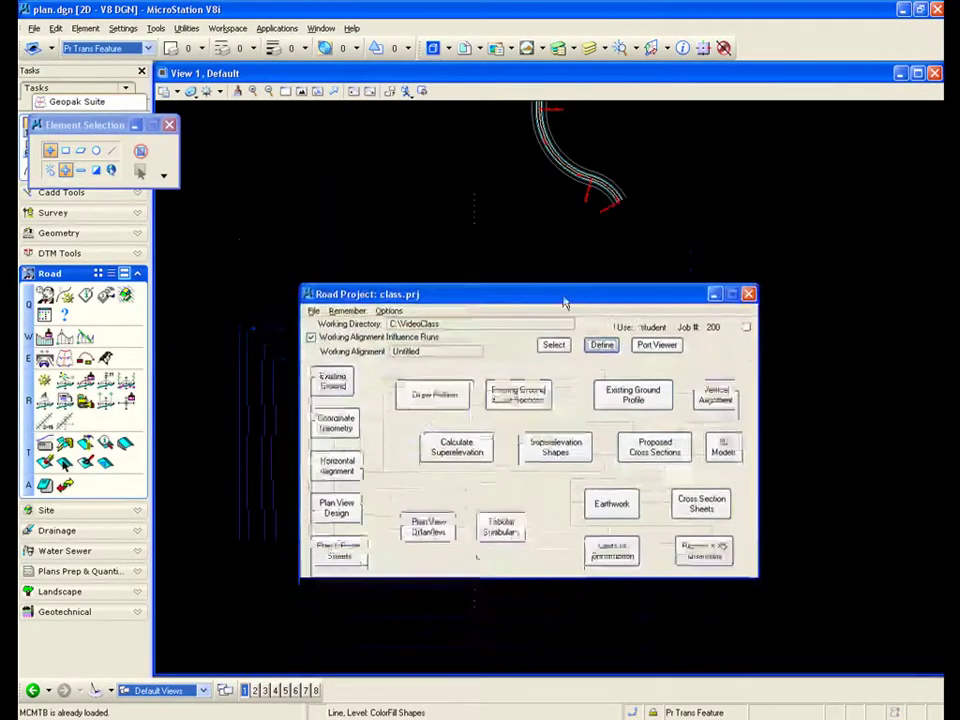
Launch the Port Viewer and move the road project dialog away from the plan, profile and cross section views
click(656, 344)
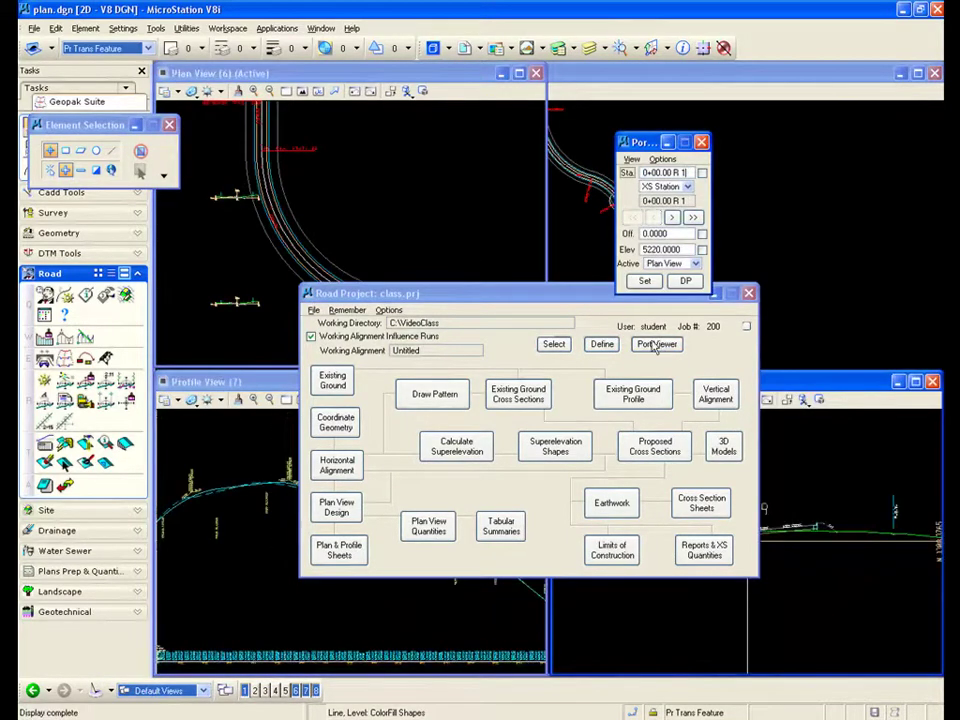
drag(543, 304, 587, 696)
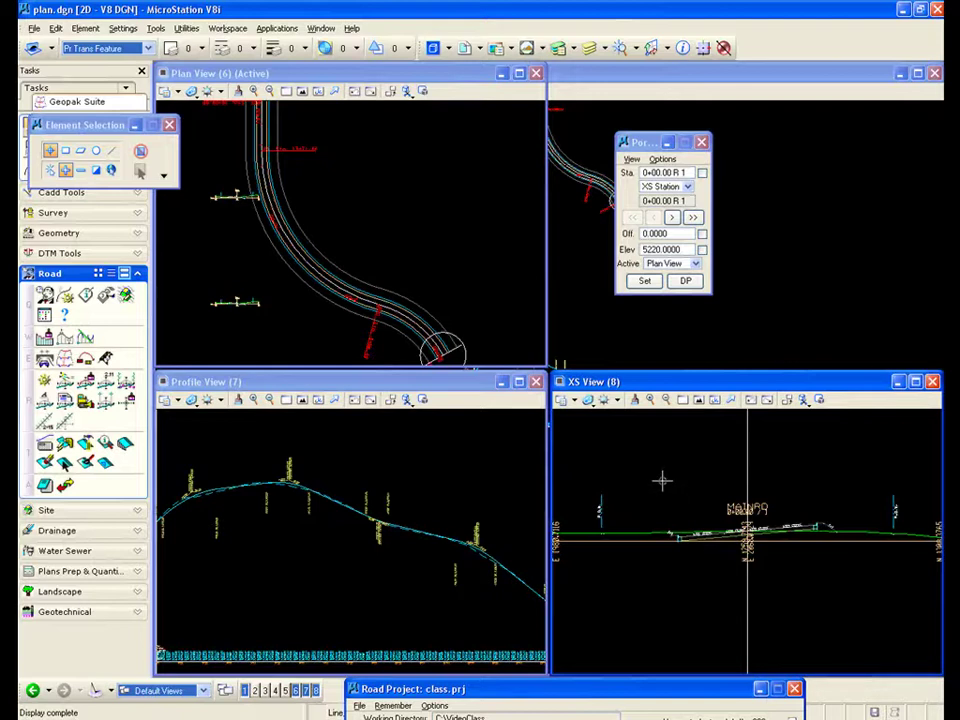
click(643, 143)
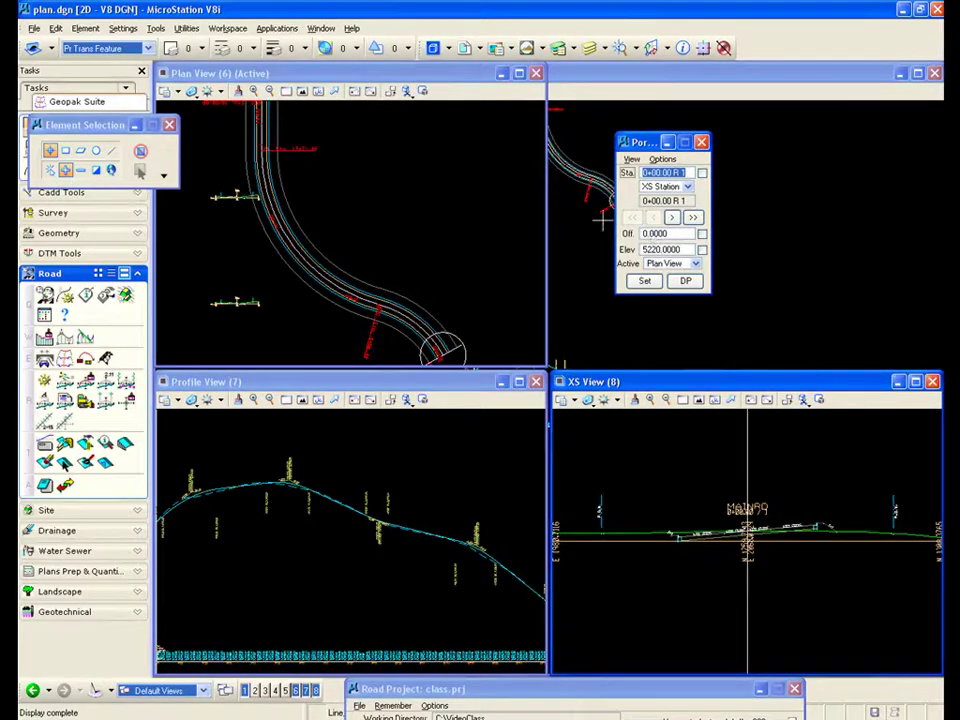
Close the Element Selection window and check the reference files attached to the plan drawing
click(170, 125)
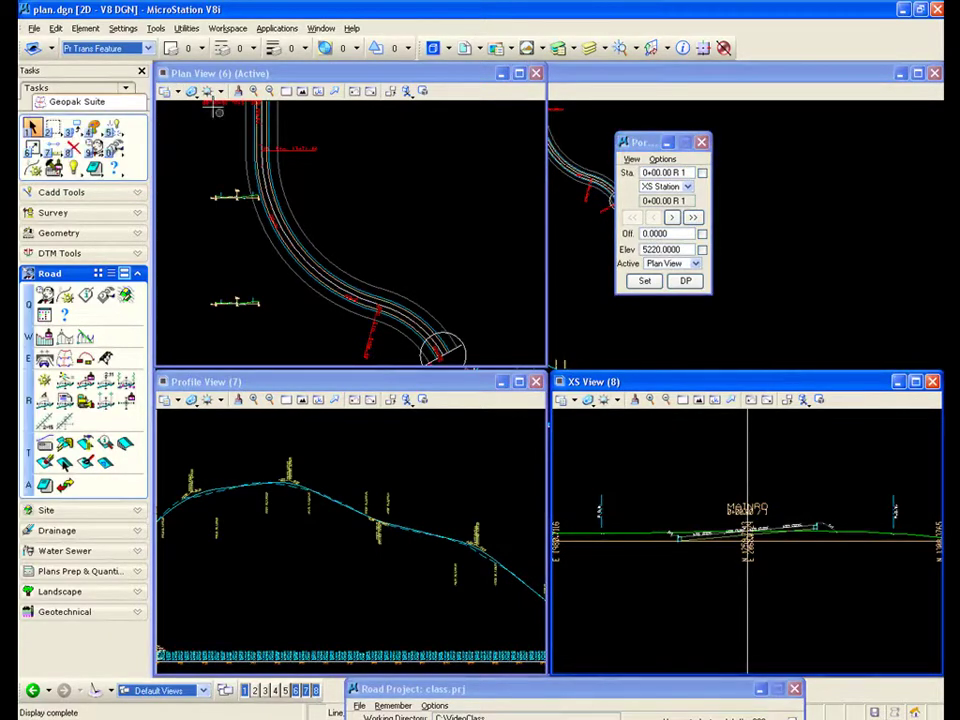
click(34, 29)
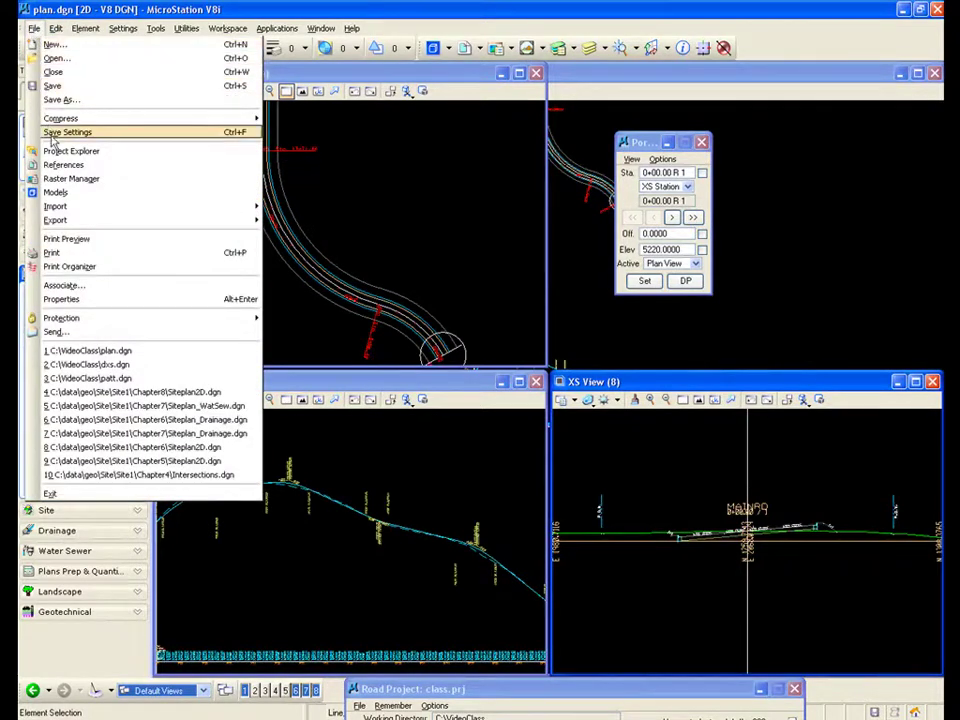
click(66, 166)
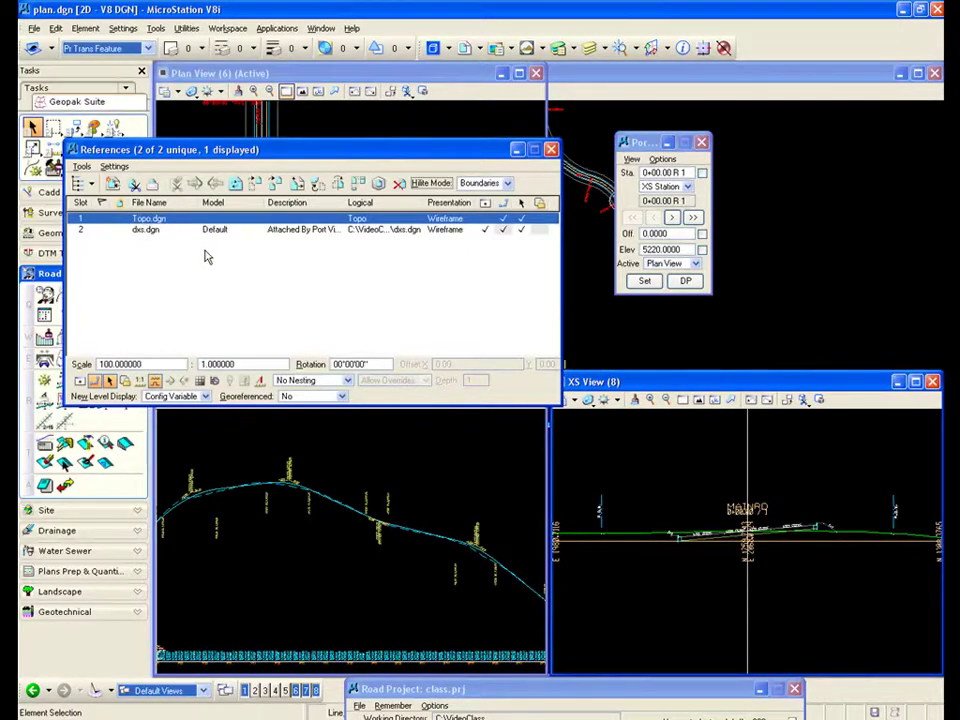
click(551, 150)
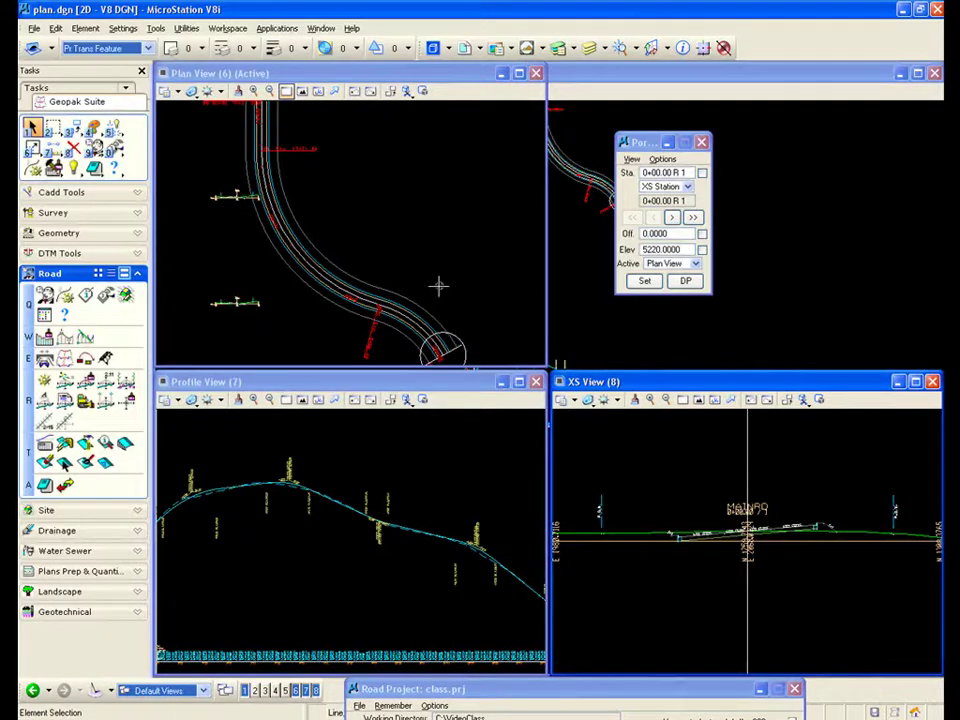
Move the Port Viewer dialog clear of the alignment and go to station 5+30.00 R 1
drag(645, 143, 660, 176)
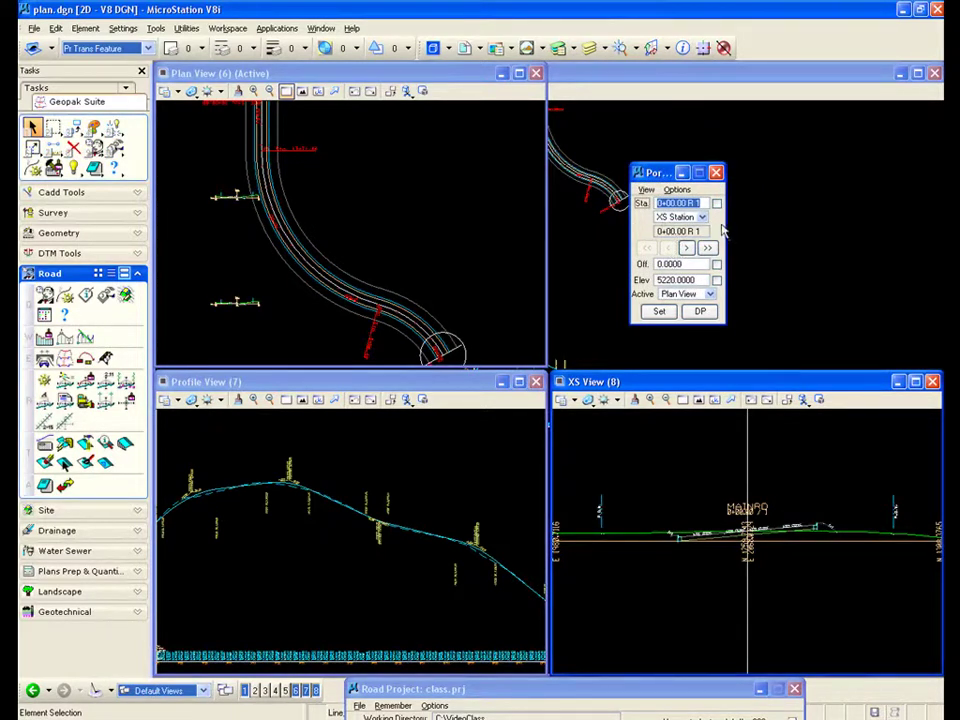
click(658, 206)
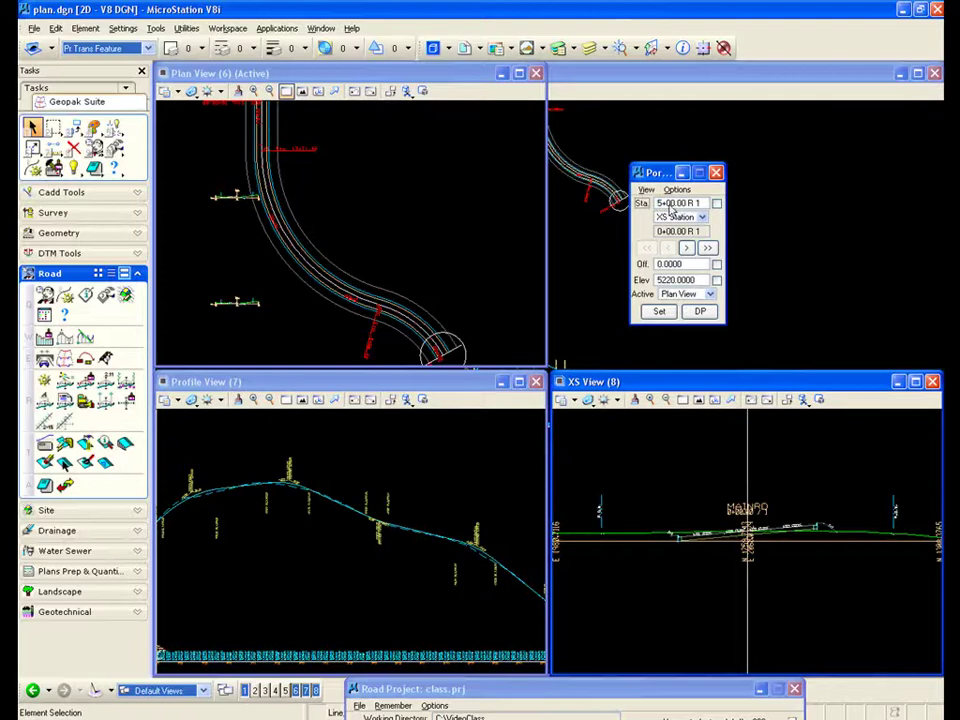
text(3)
key(Return)
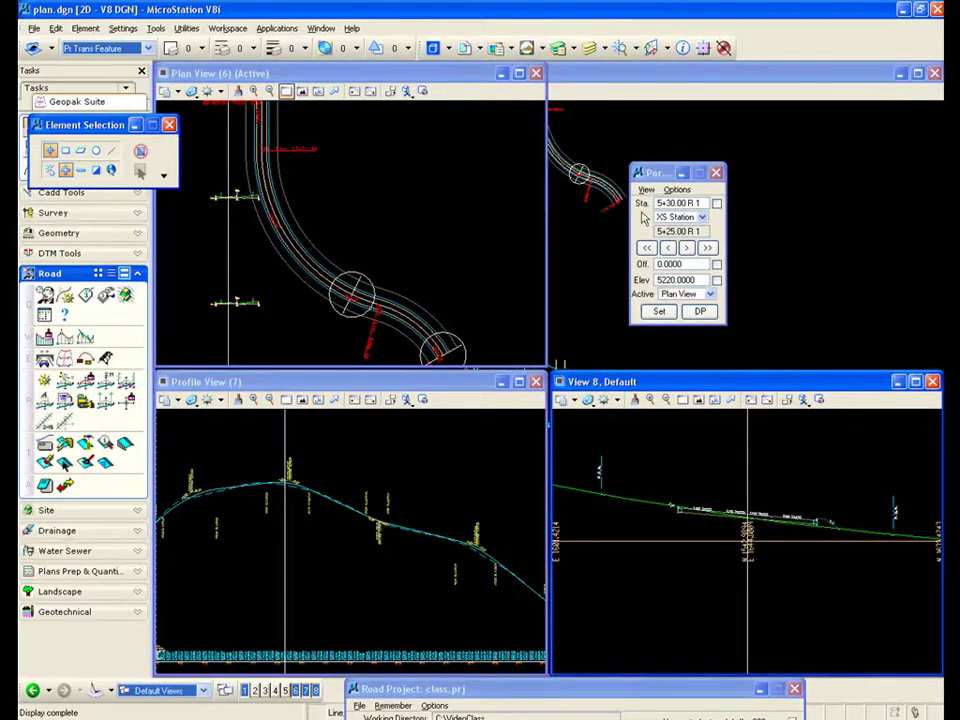
Show the DTM-based cross section with XS DTM, and return the display to XS Station
click(704, 218)
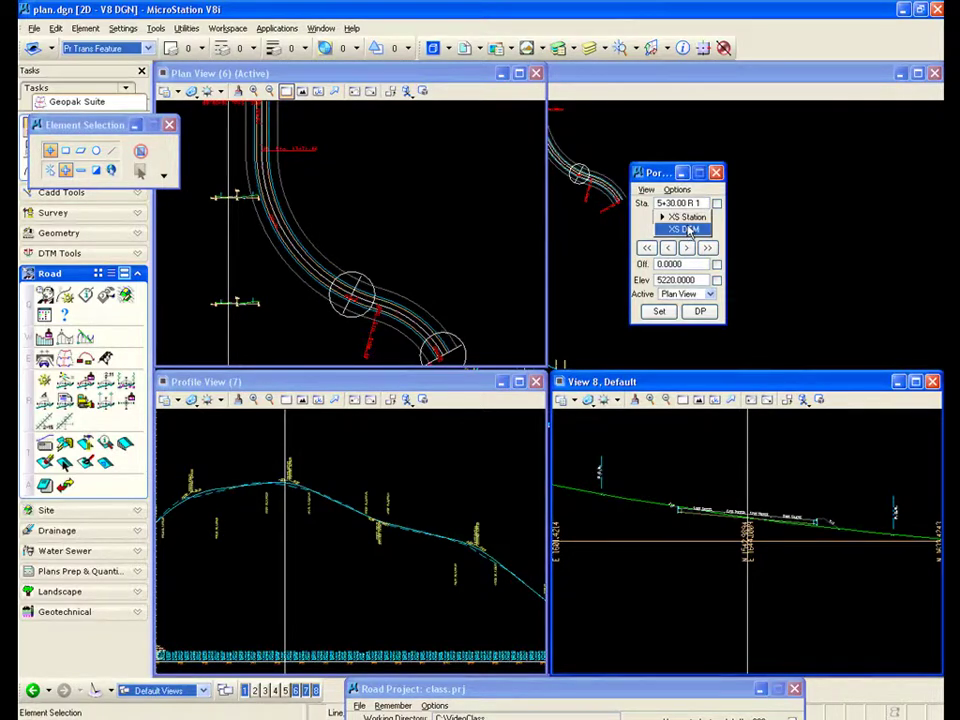
click(686, 217)
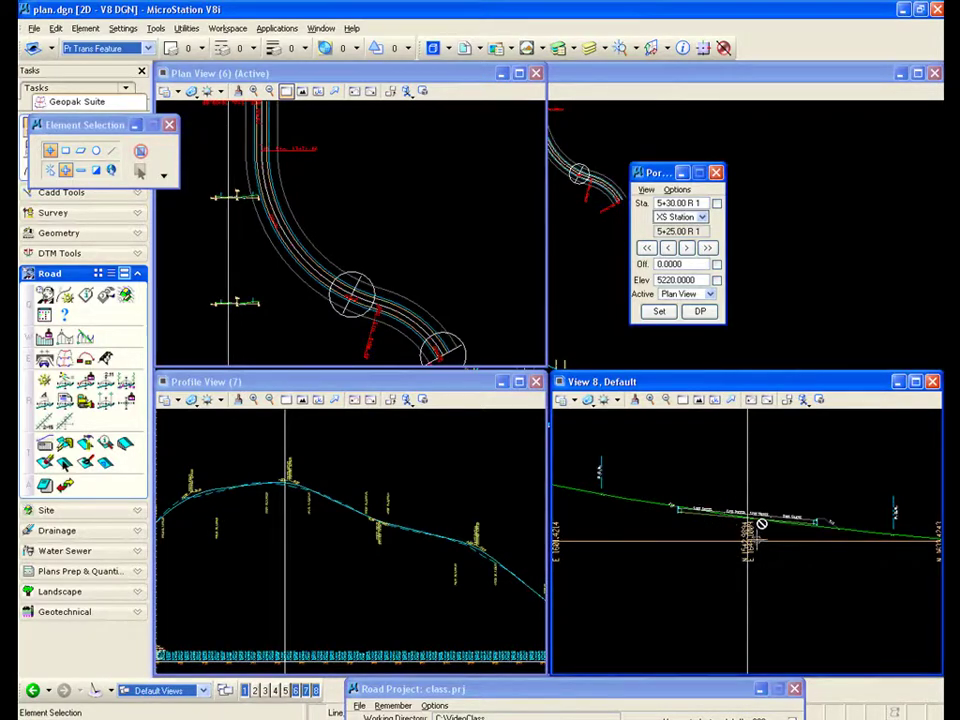
click(703, 219)
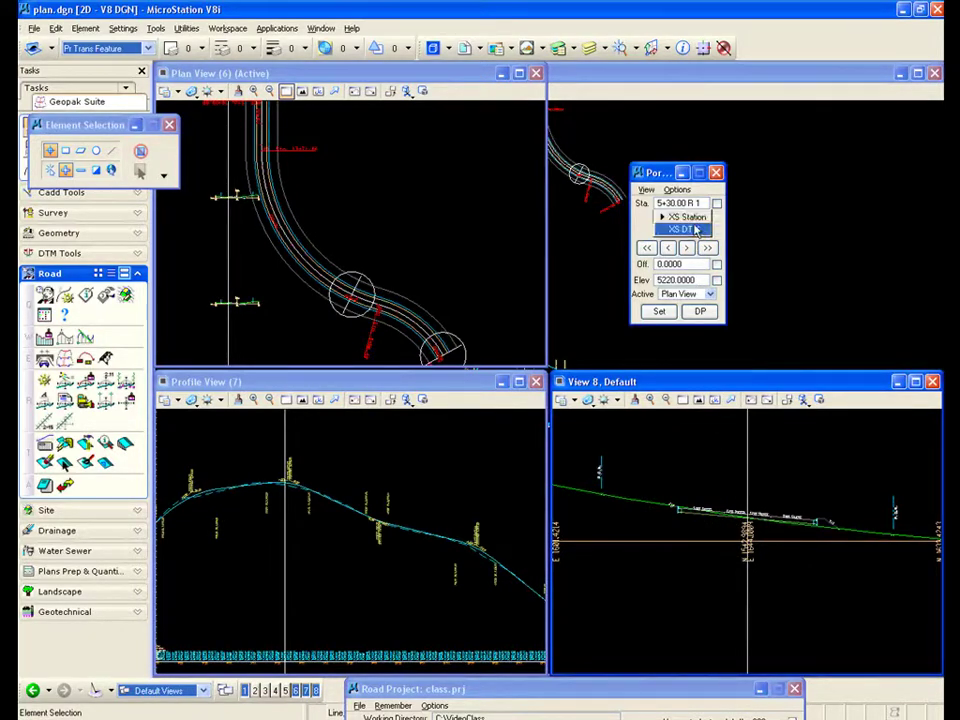
click(684, 232)
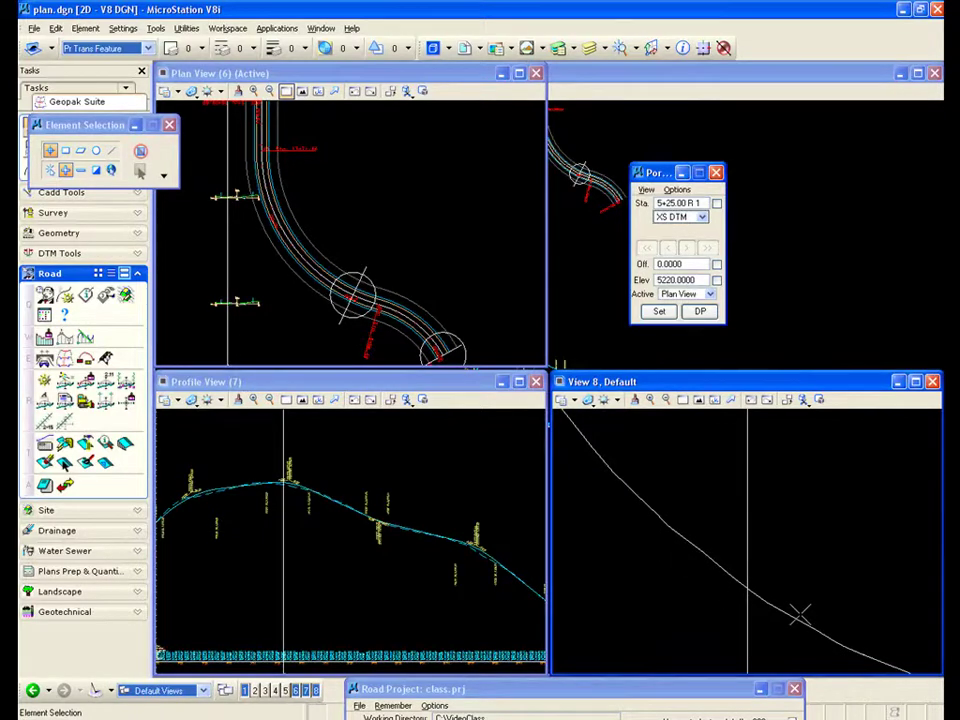
click(701, 217)
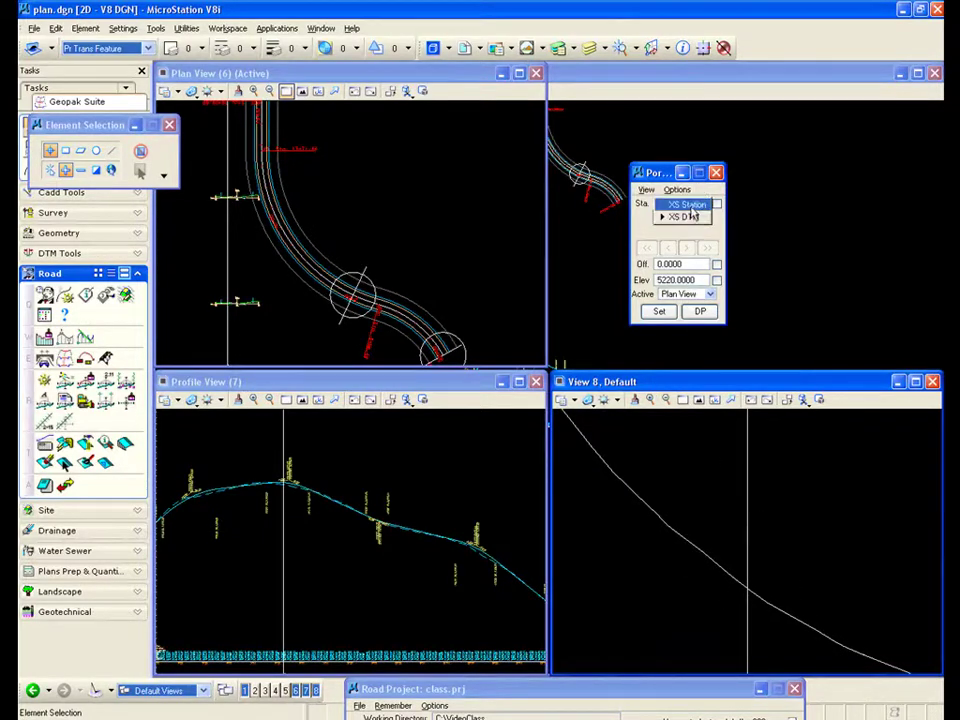
click(687, 204)
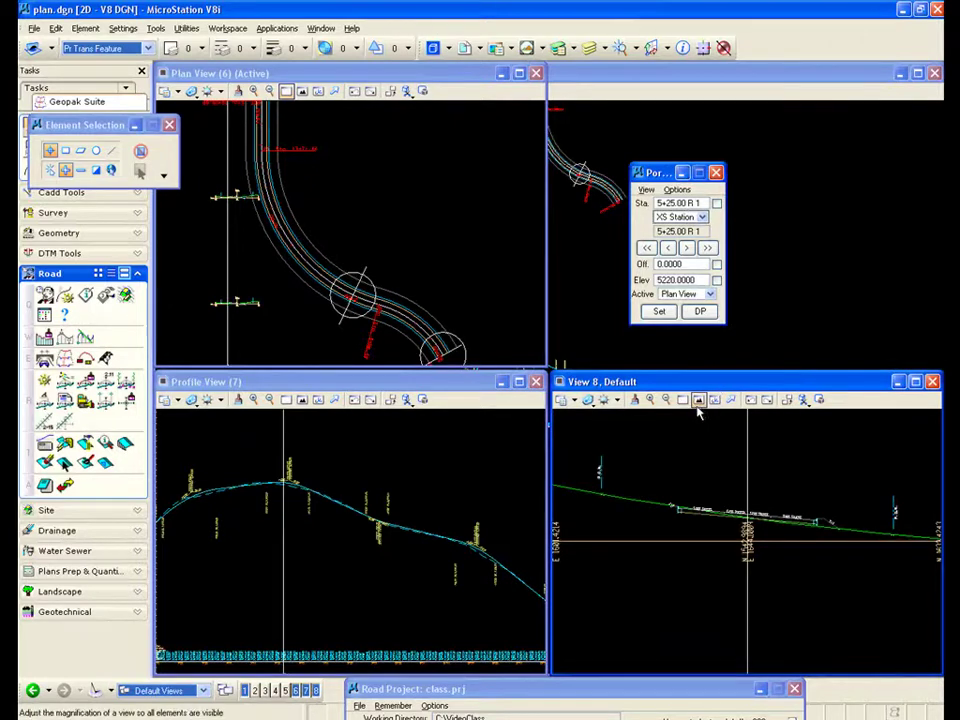
Step forward through the cross sections one at a time up to station 7+75.00 R 1
click(687, 249)
click(687, 249)
click(687, 249)
click(687, 249)
click(687, 249)
click(687, 249)
click(687, 249)
click(687, 249)
click(687, 249)
click(687, 249)
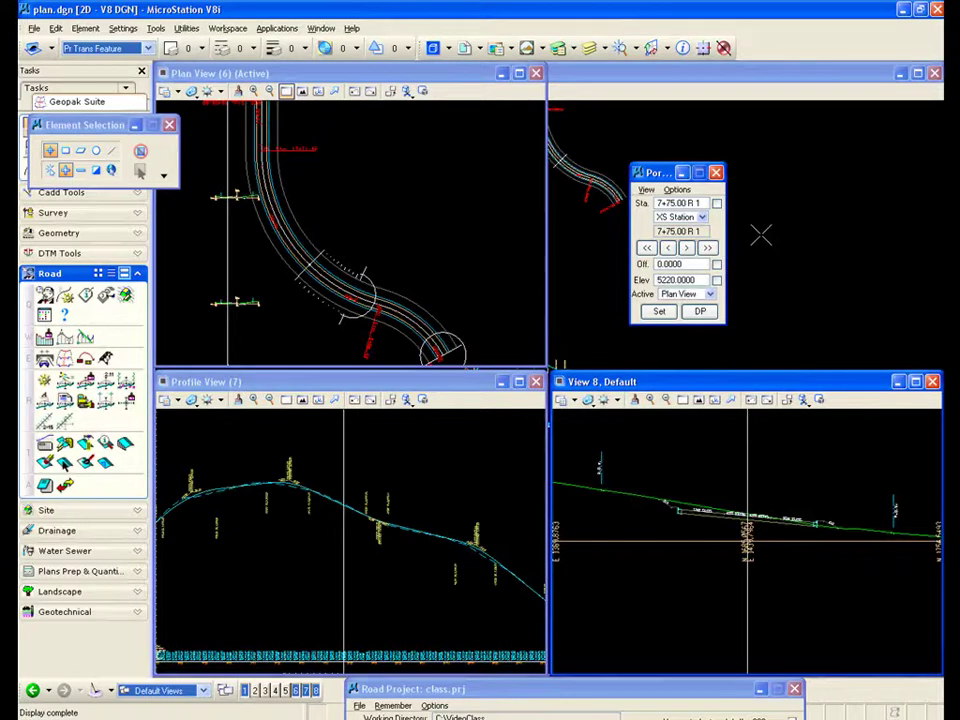
Jump to the last and the first cross section, and advance station by station to 2+75.00 R 1
click(708, 248)
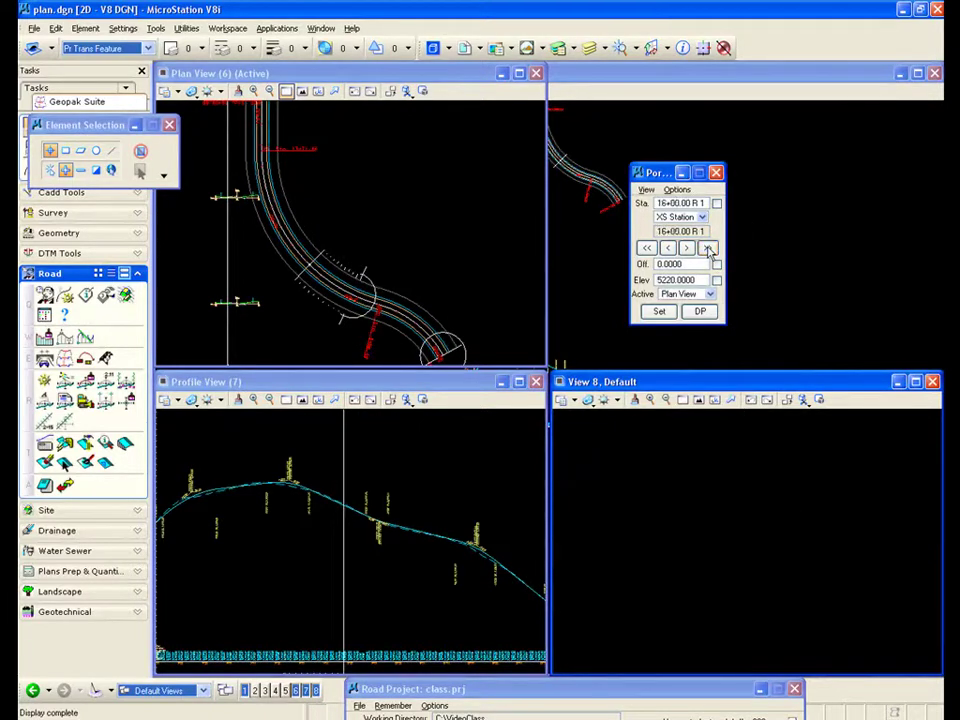
click(646, 248)
click(688, 248)
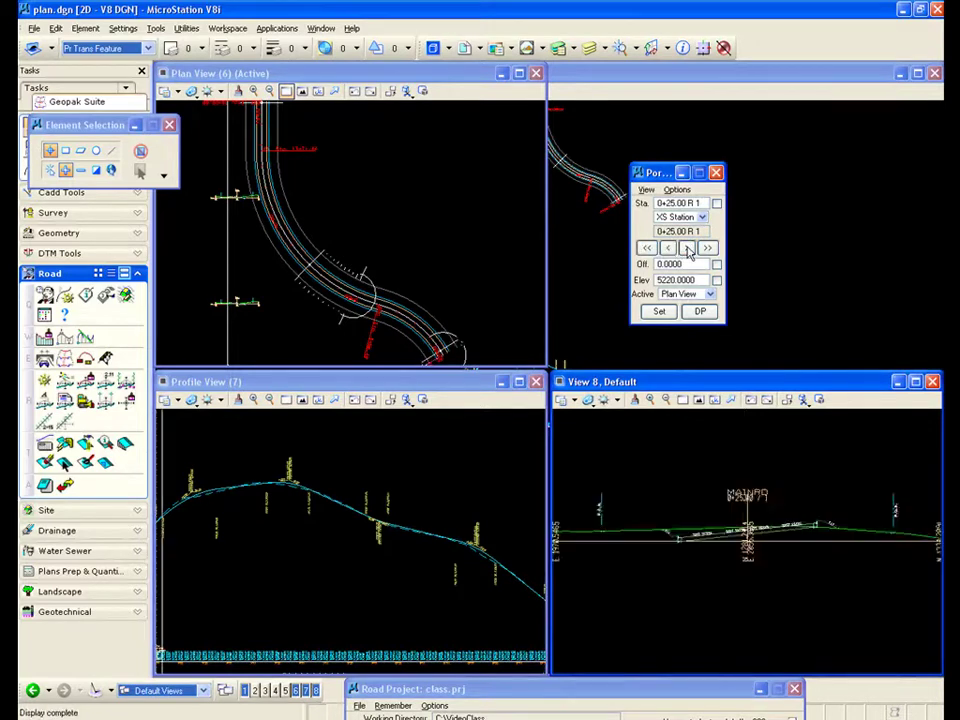
click(688, 248)
click(688, 248)
click(688, 248)
click(688, 248)
click(688, 248)
click(688, 248)
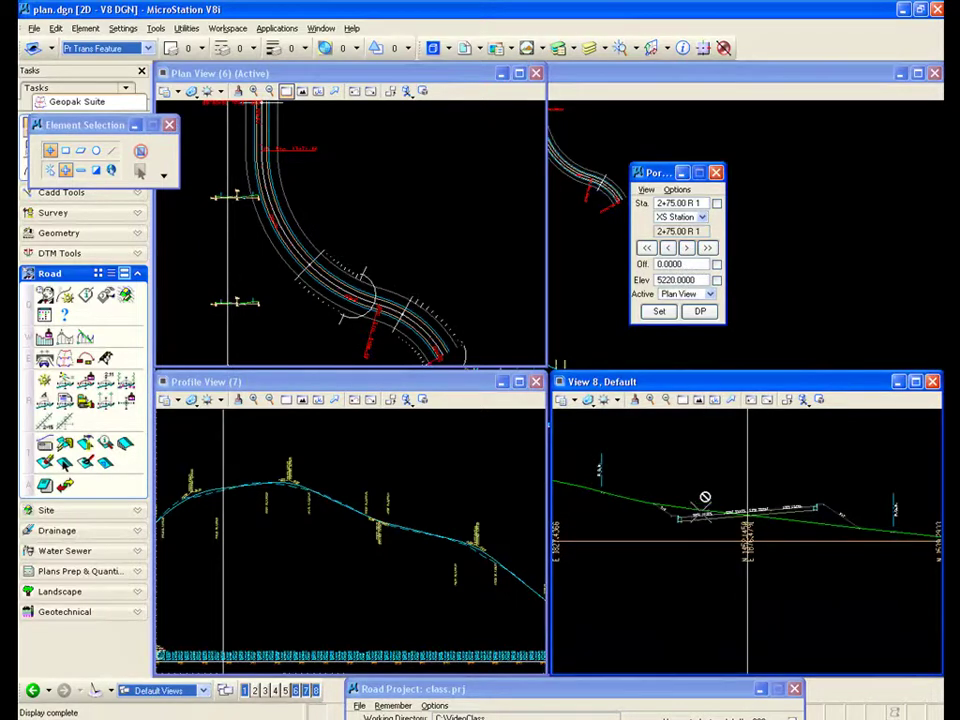
Keep Plan View as the active view and set the location to station 8+98.08 R 1 with offset 182.37
click(710, 294)
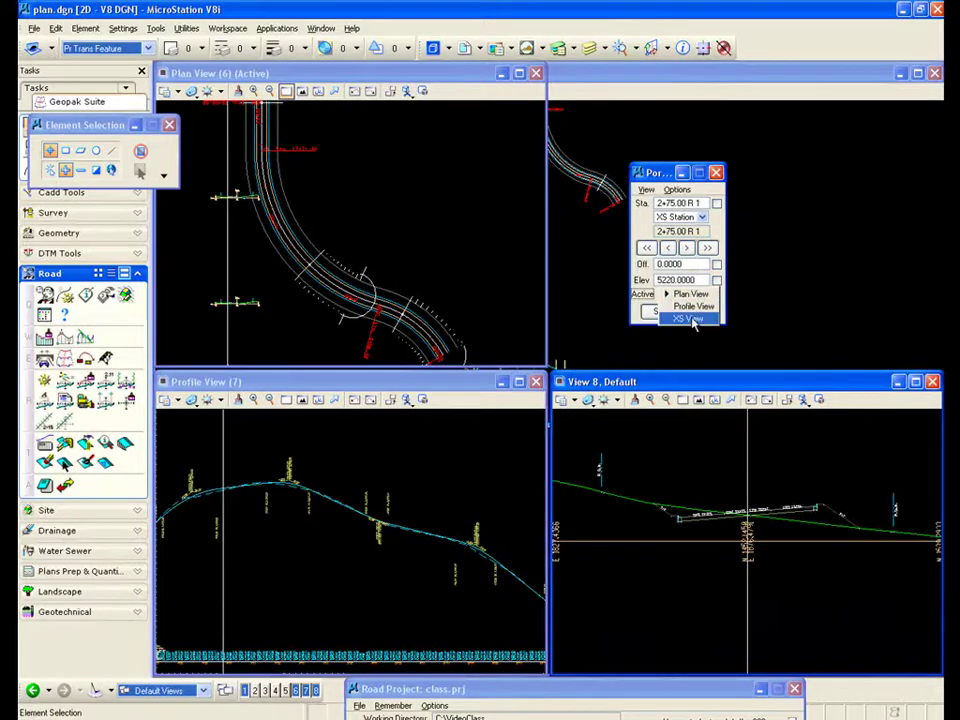
click(692, 294)
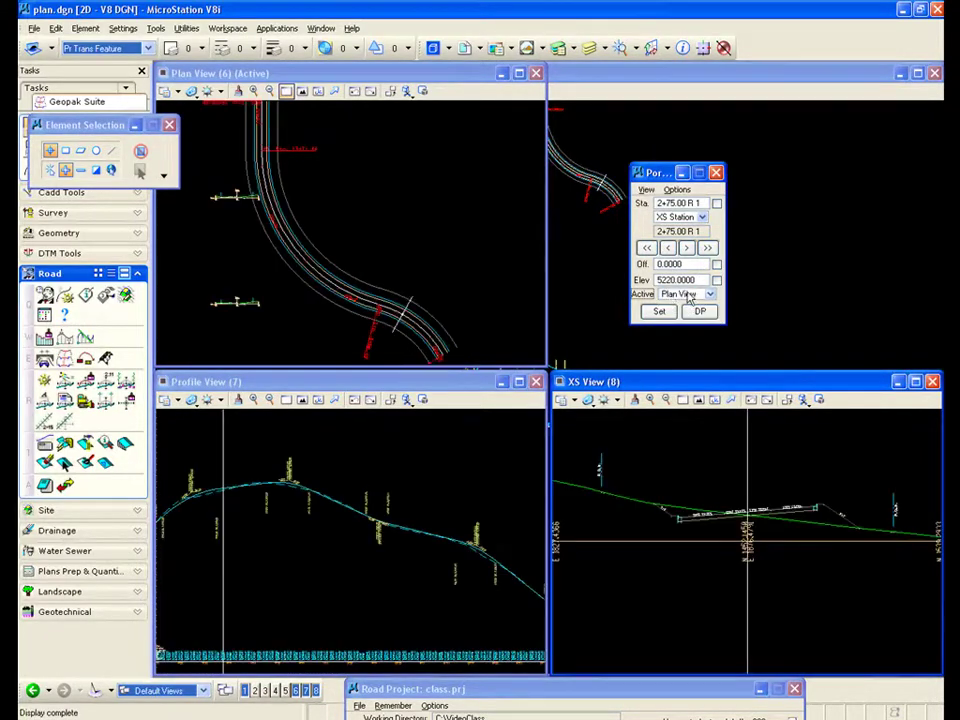
click(670, 312)
click(661, 316)
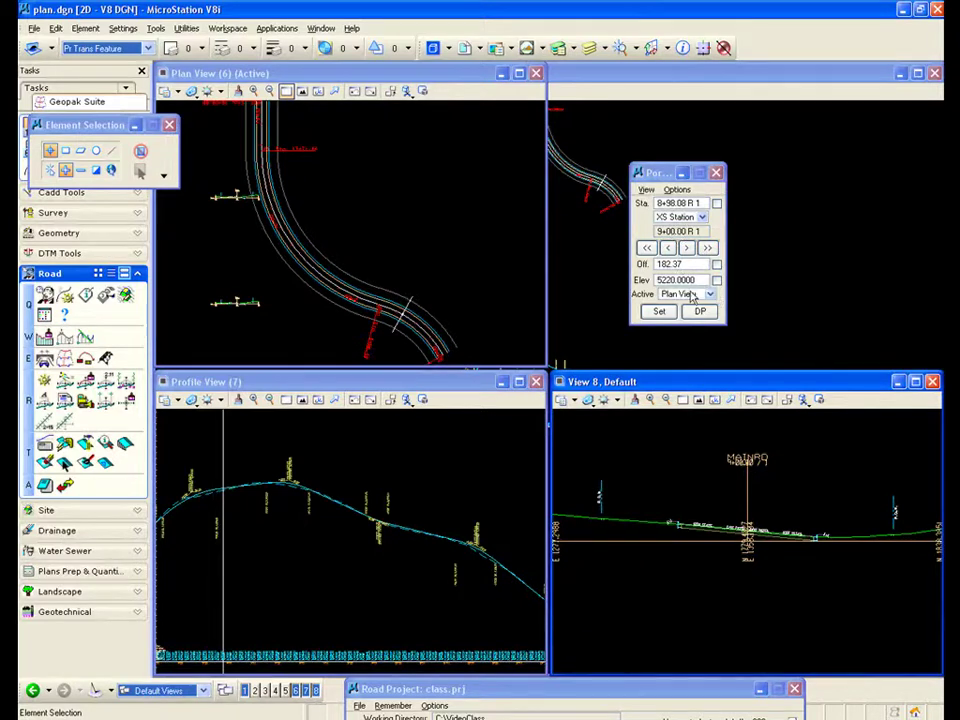
Fit the plan view, and fit all the Port Viewer views together
click(646, 190)
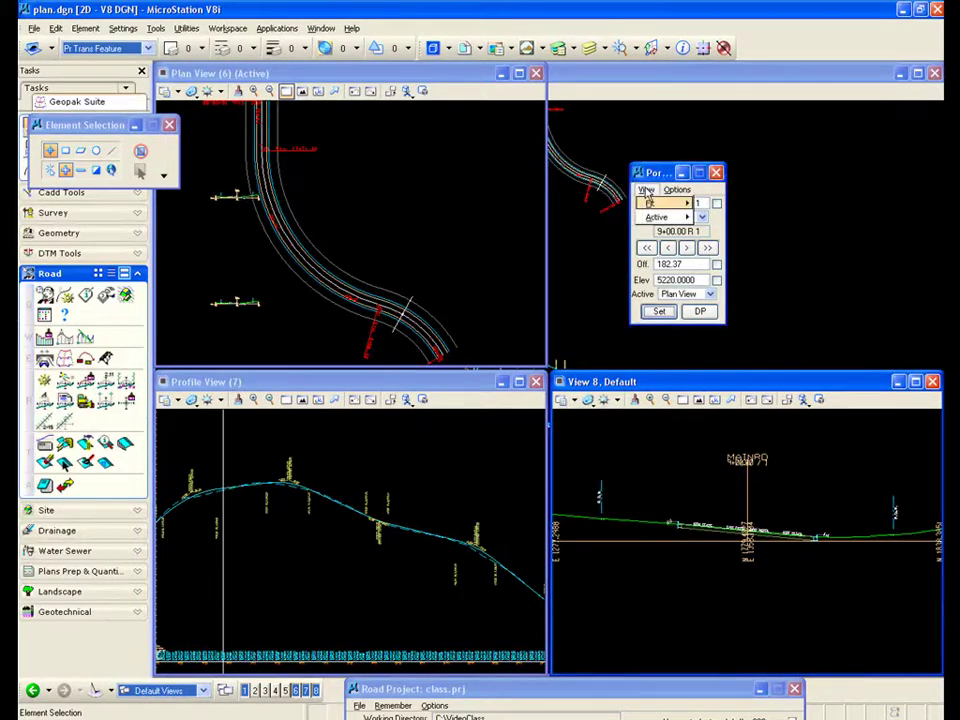
mouse_move(649, 204)
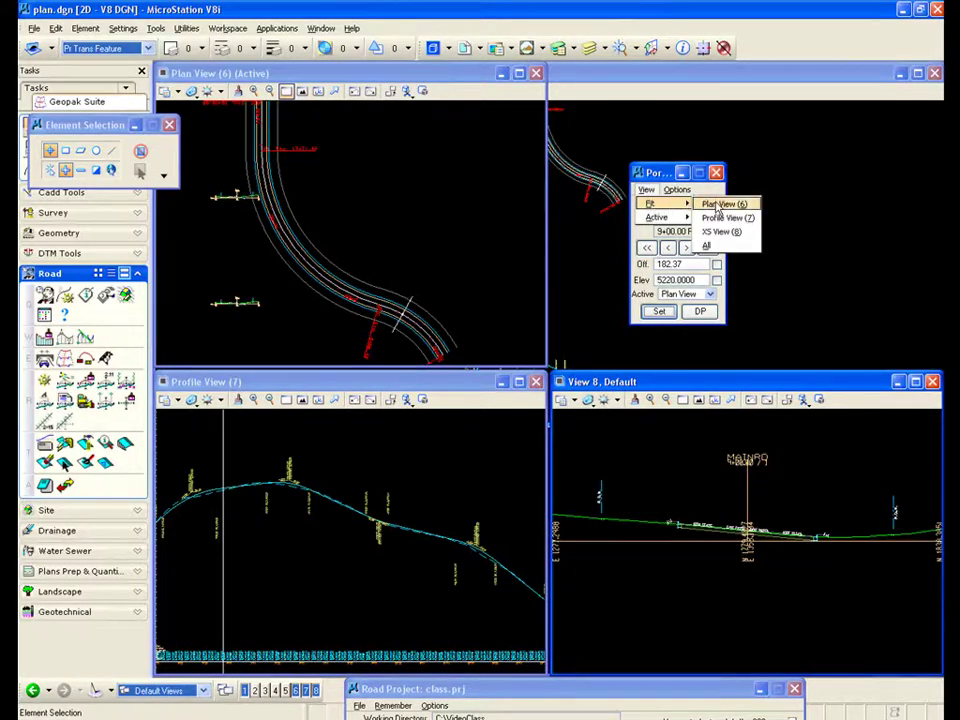
click(717, 208)
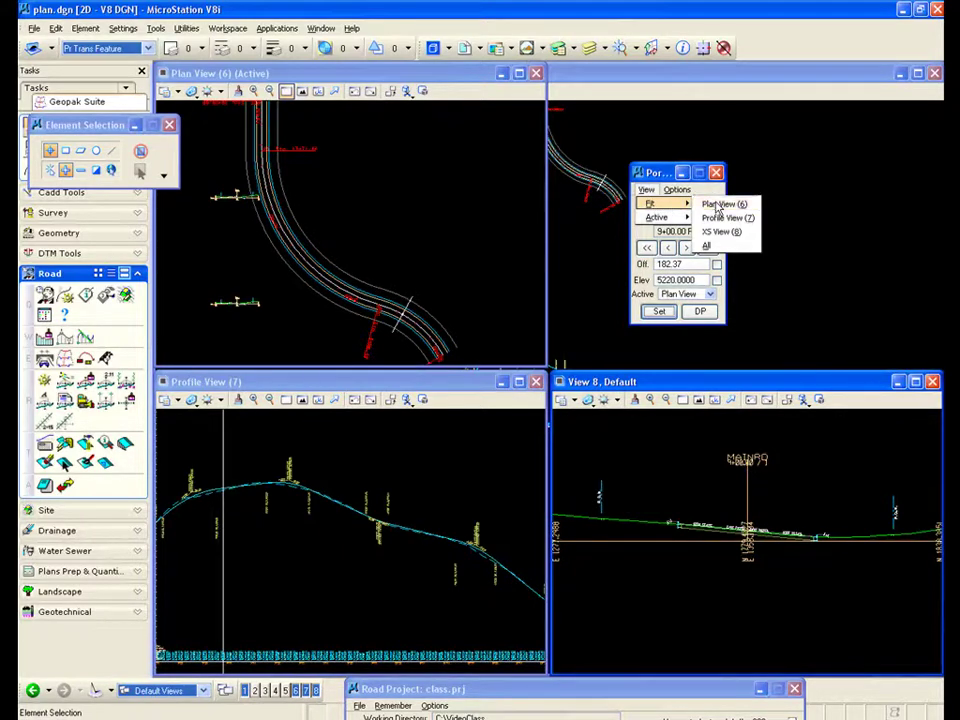
click(646, 189)
mouse_move(661, 205)
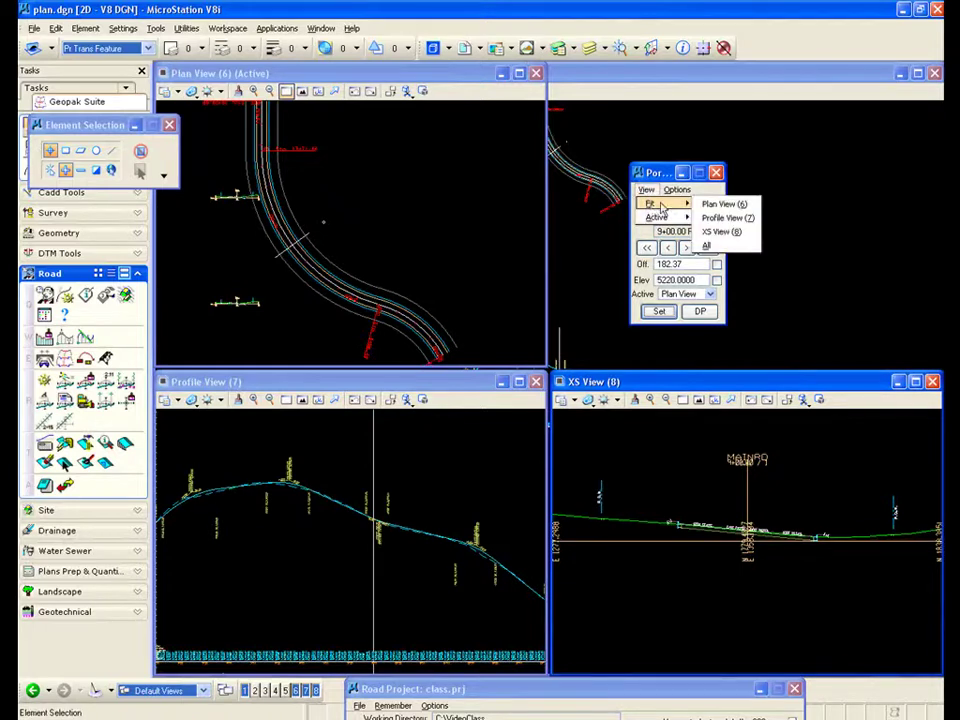
click(719, 233)
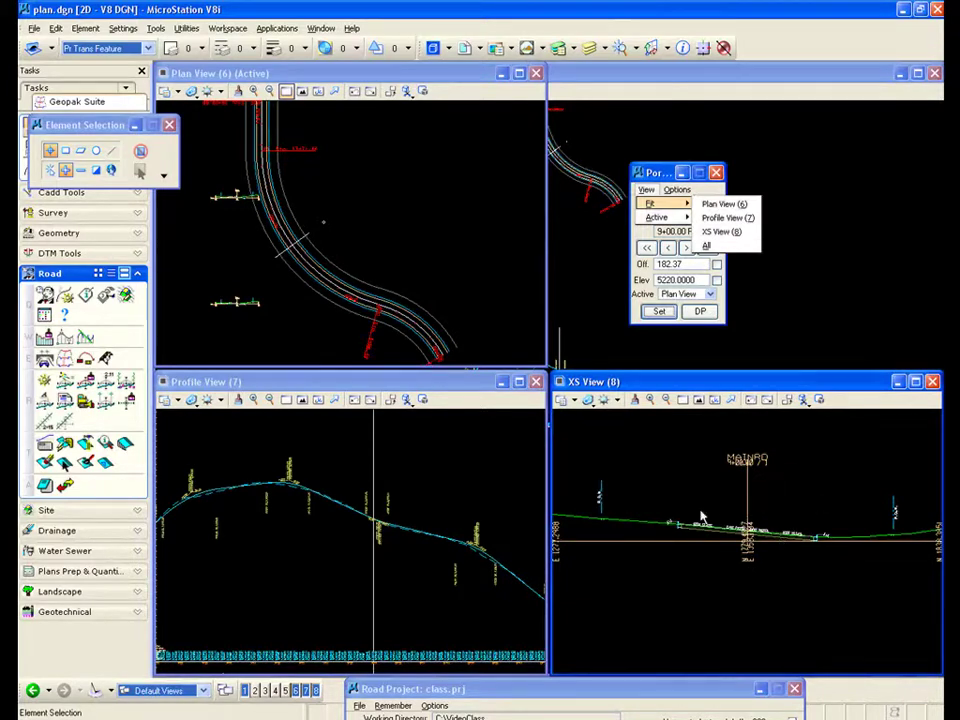
click(707, 245)
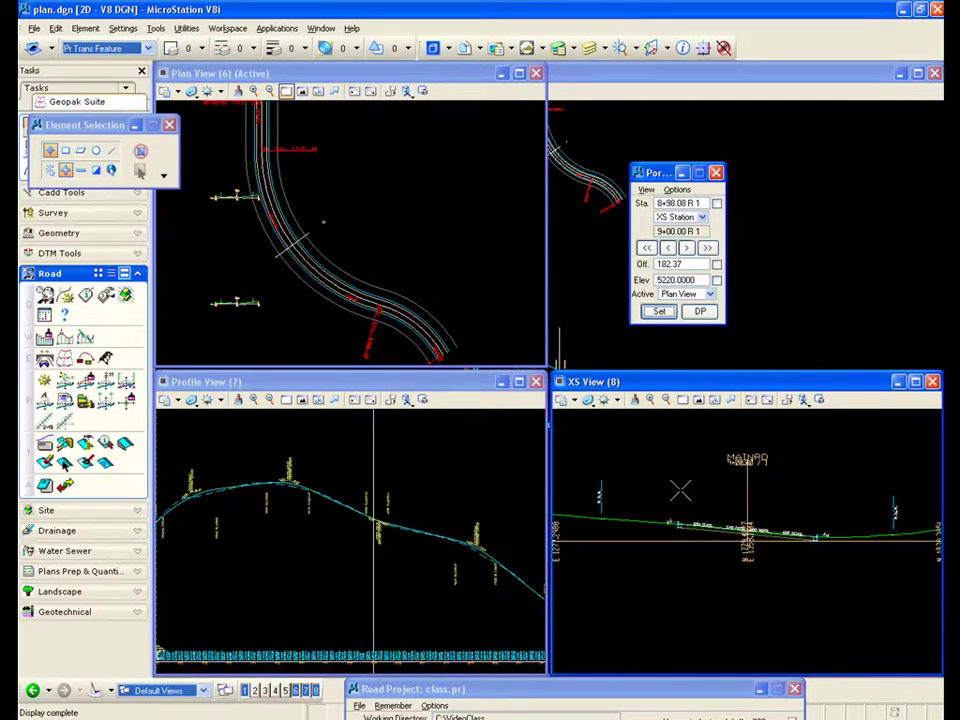
Choose Plan View (6) as the active Port Viewer view
click(646, 189)
mouse_move(680, 217)
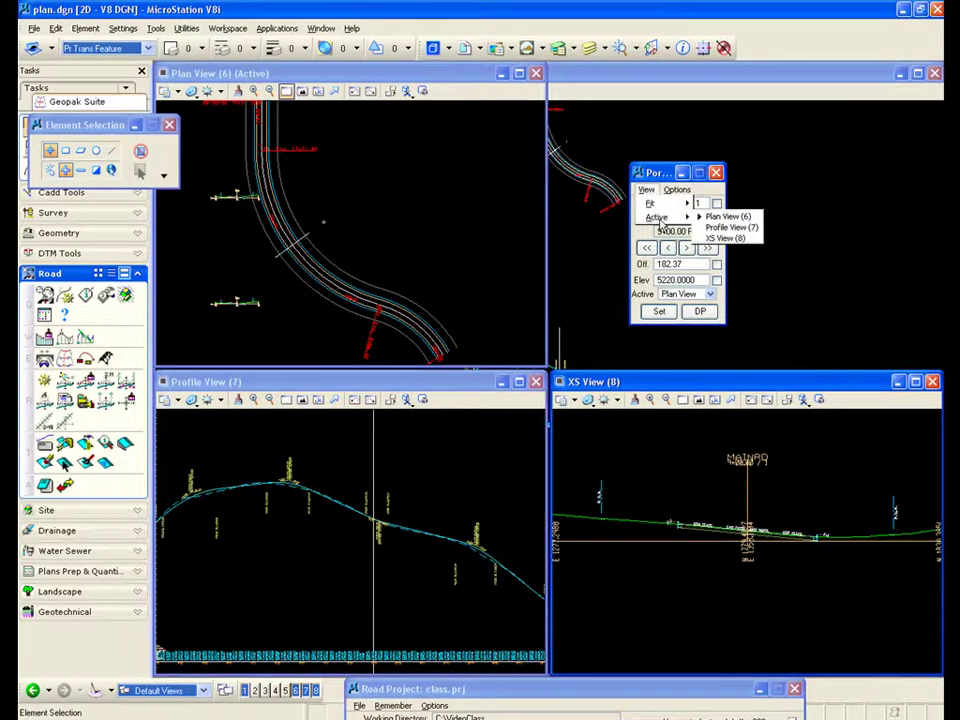
click(728, 216)
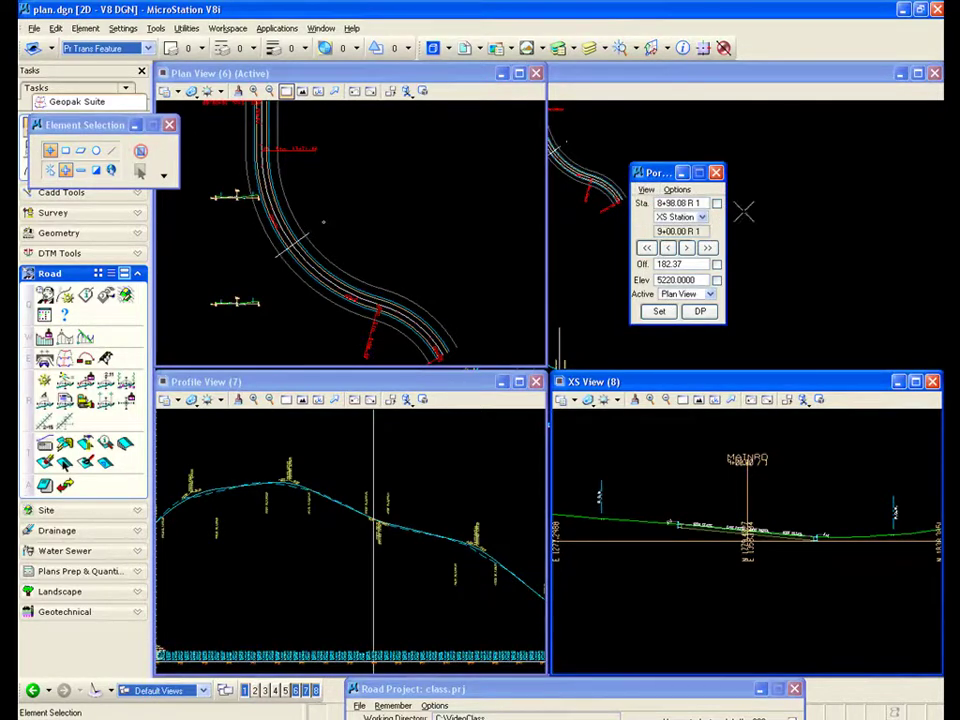
Open the Port Viewer's Display Options and arrange both dialogs so that they do not overlap
click(678, 190)
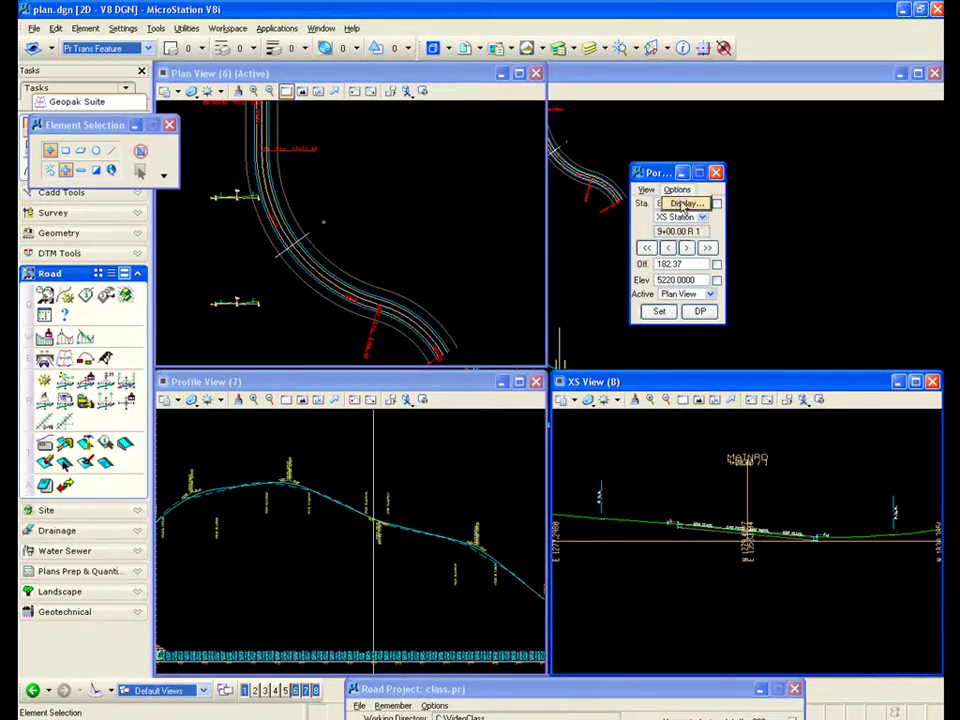
click(686, 203)
drag(432, 148, 372, 176)
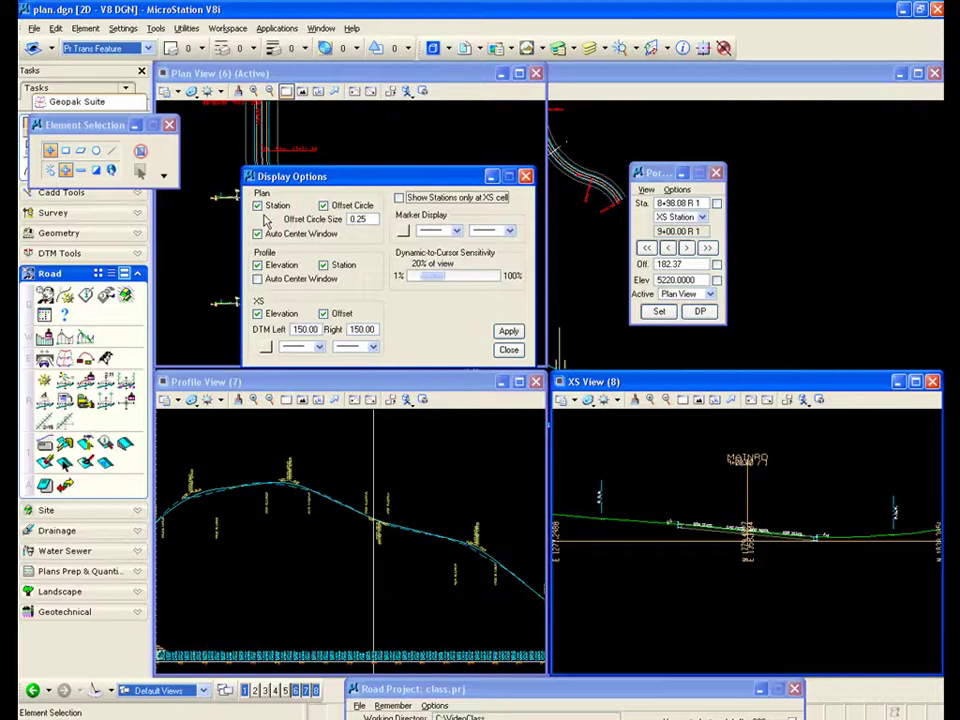
drag(340, 179, 508, 165)
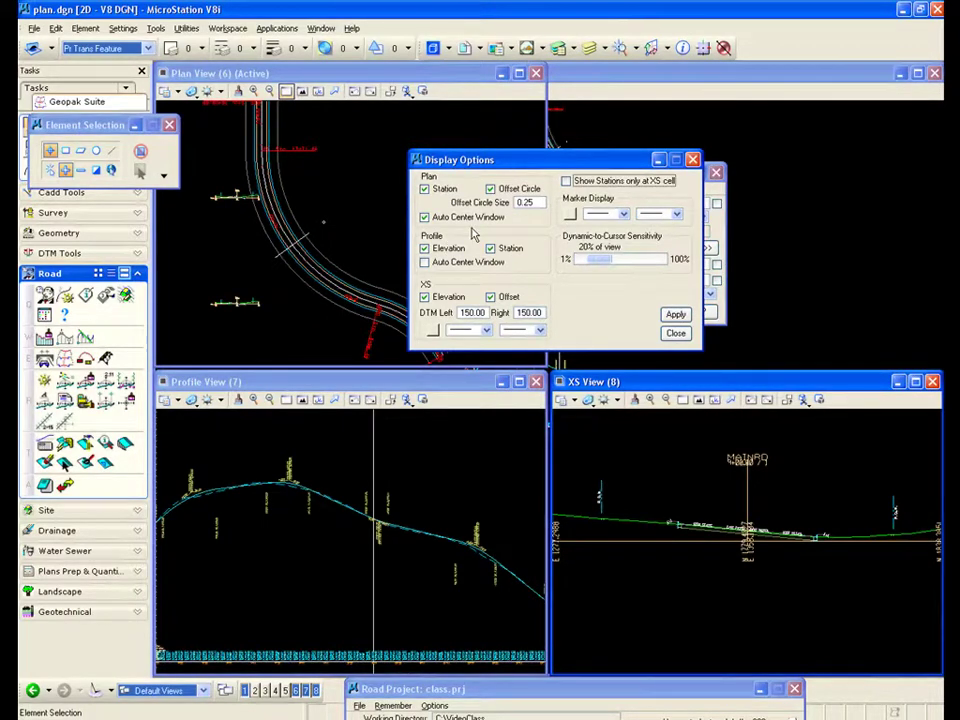
click(716, 186)
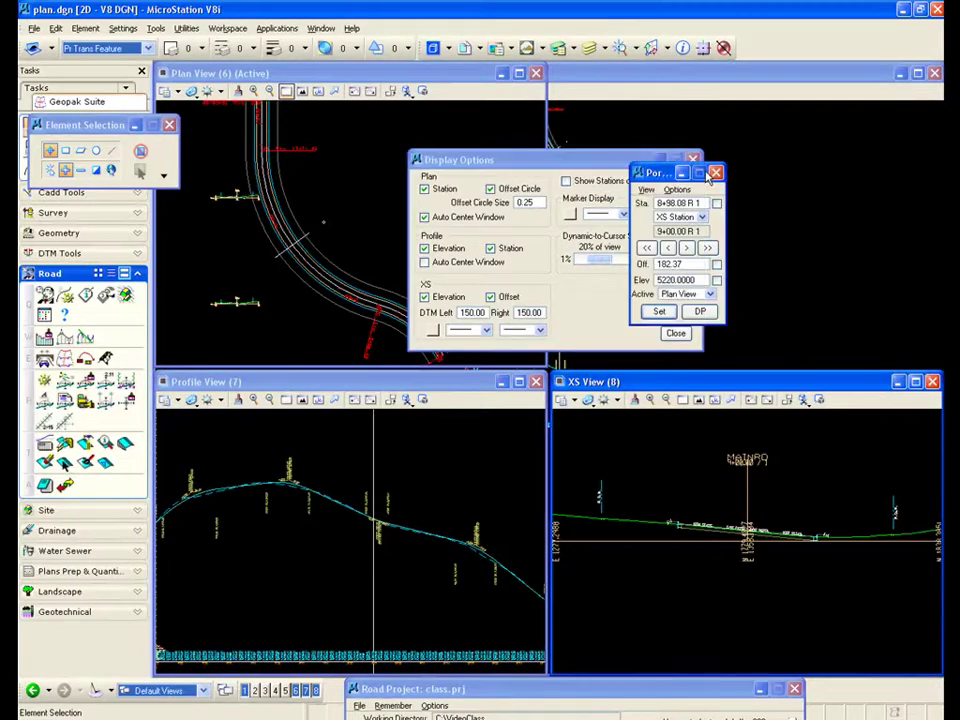
drag(660, 172, 788, 159)
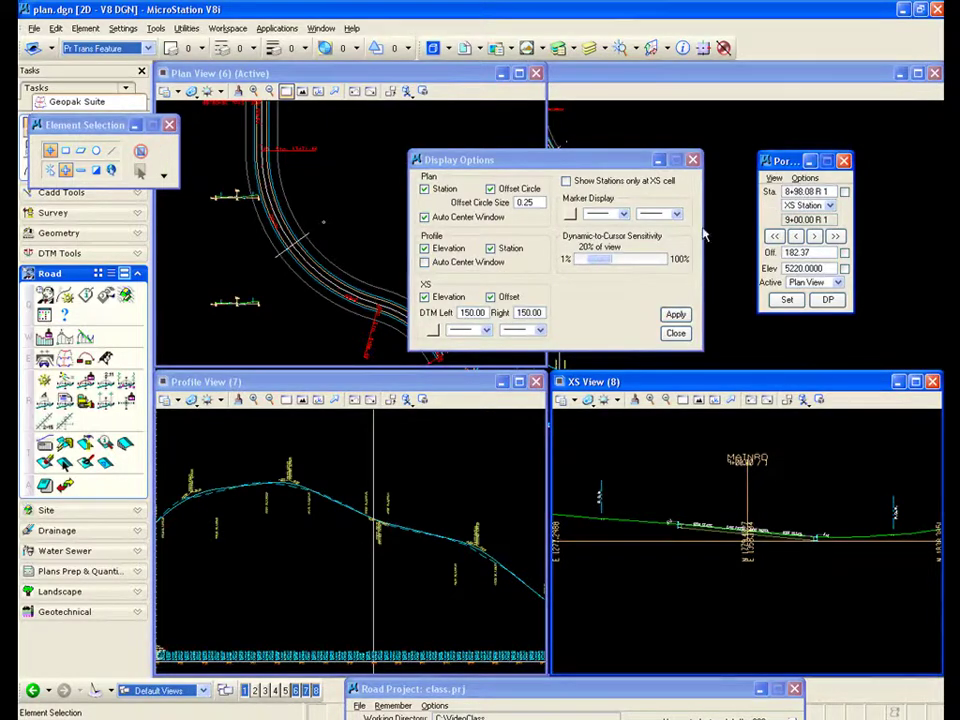
Try the profile's Auto Center Window option, leave it off, and review the colour, style and weight choices for the DTM line
click(445, 265)
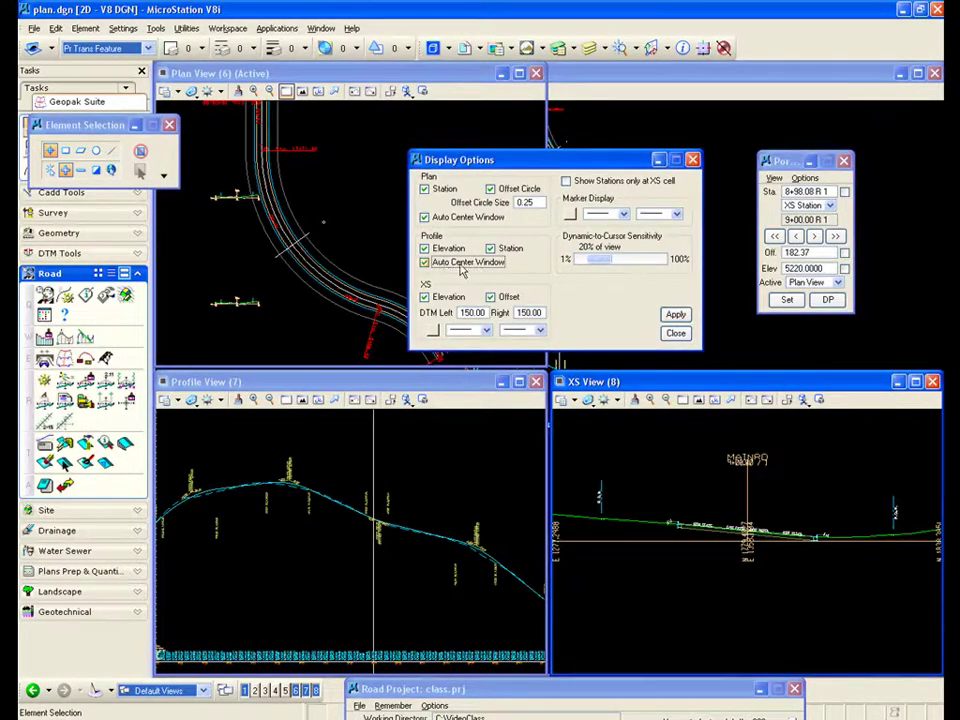
click(474, 266)
click(432, 332)
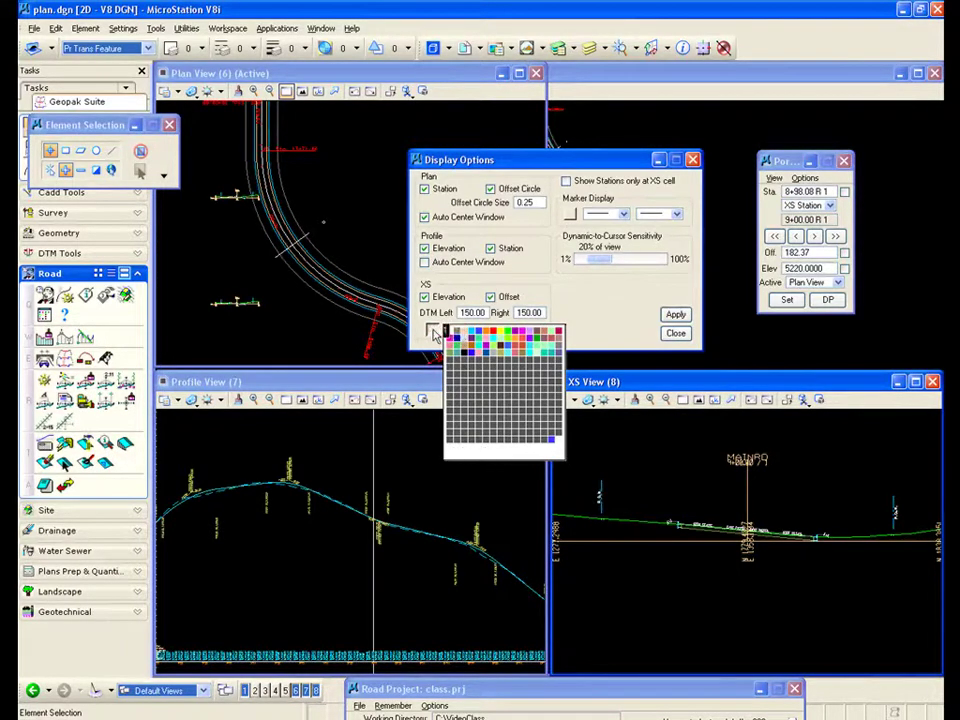
click(558, 331)
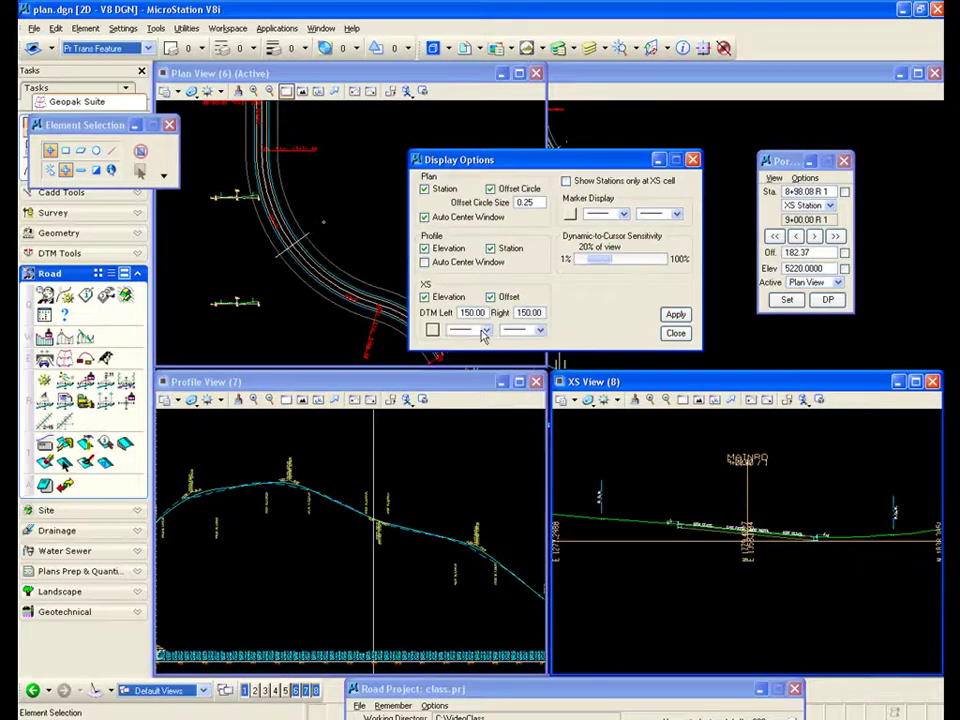
click(483, 331)
click(537, 331)
click(540, 331)
Apply and close the display options, and move the Port Viewer dialog back towards the plan view
click(676, 316)
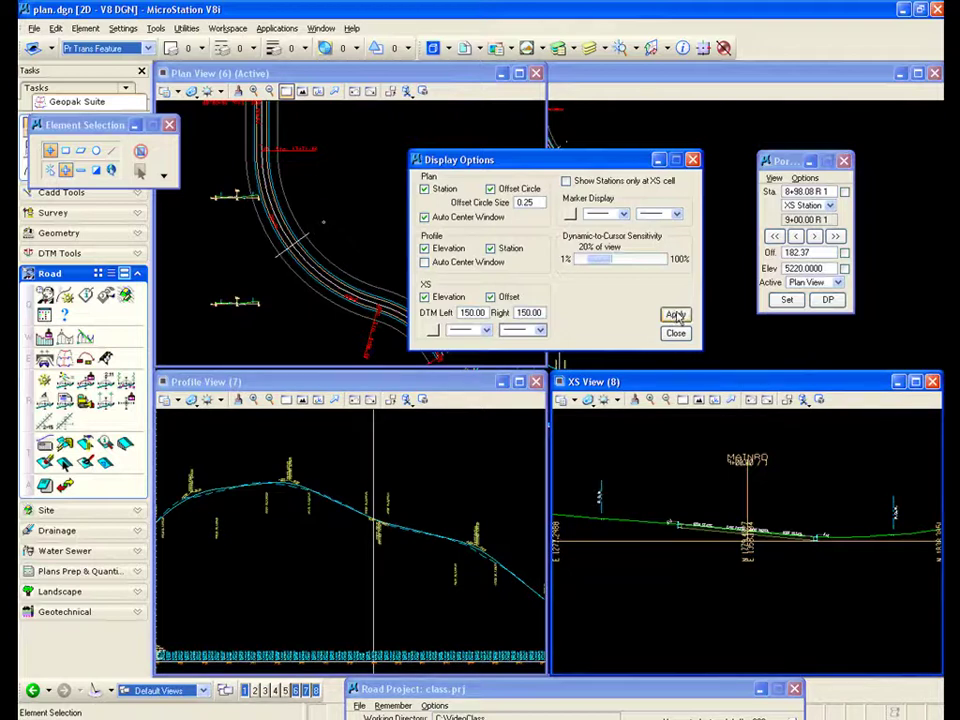
click(677, 334)
click(675, 333)
drag(790, 165, 607, 190)
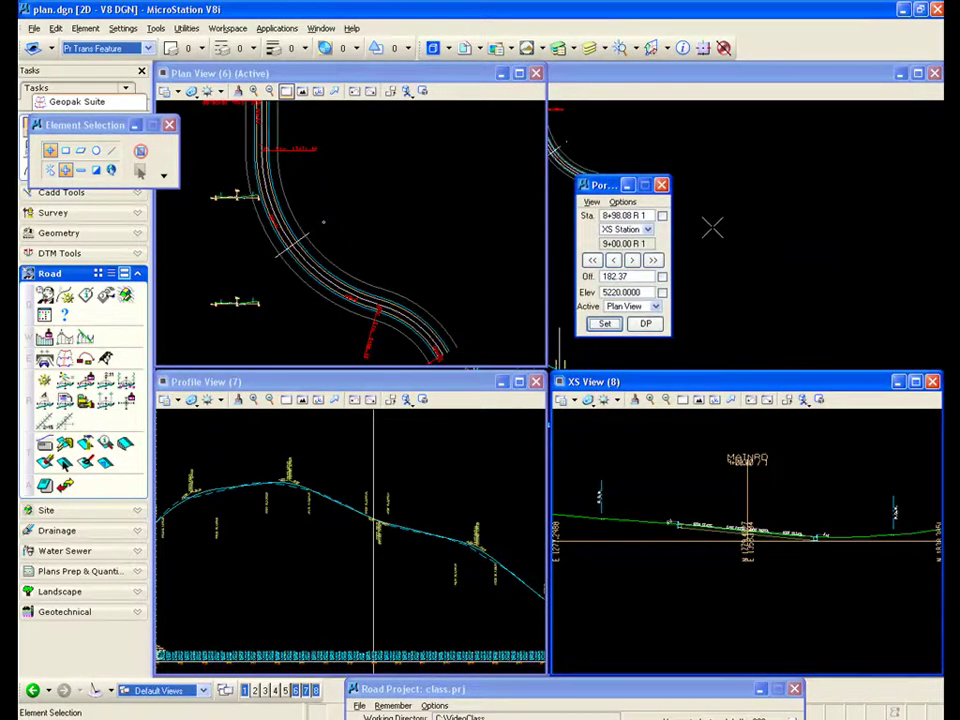